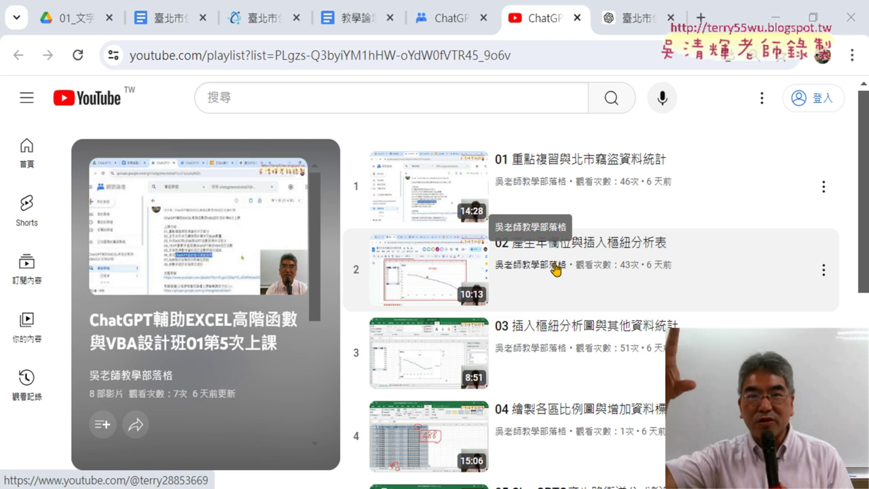
Step: View the data.gov.tw dataset page for Taipei residential burglary locations, offered as CSV
click(257, 18)
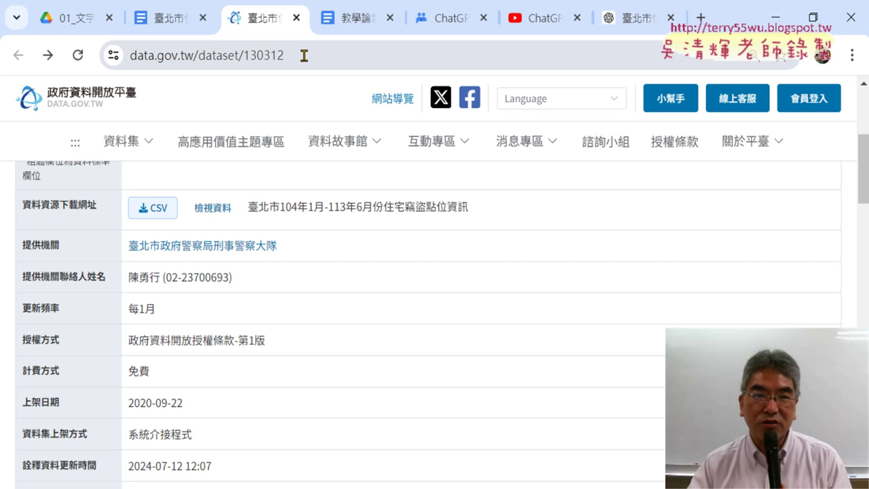
Step: Return to the Excel workbook and inspect column D's =LEFT(C2,3) year formula
click(175, 25)
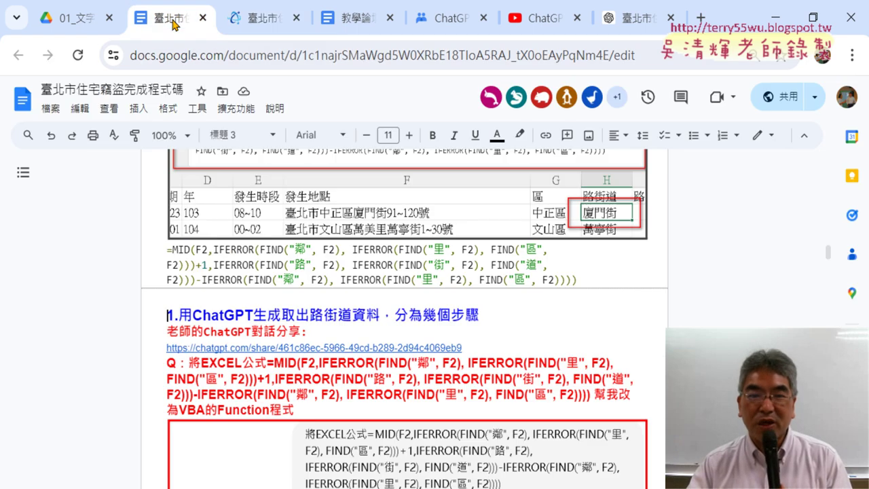
click(769, 17)
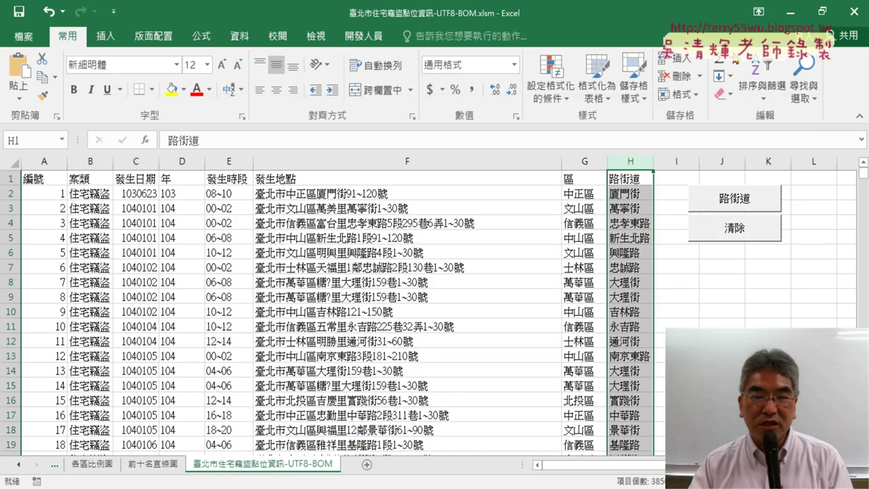
click(185, 161)
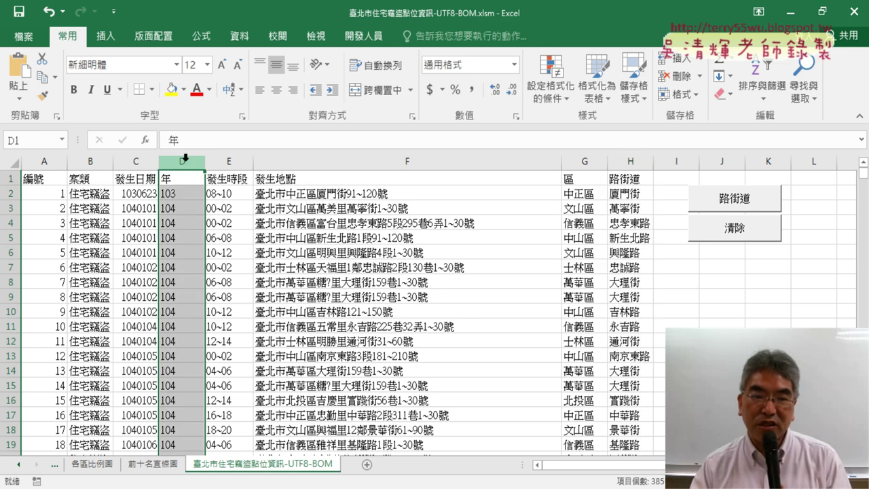
click(185, 197)
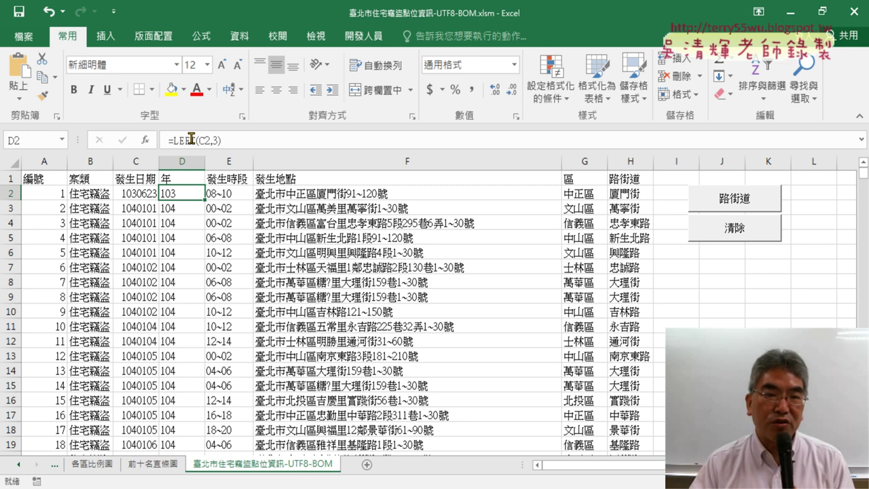
click(169, 161)
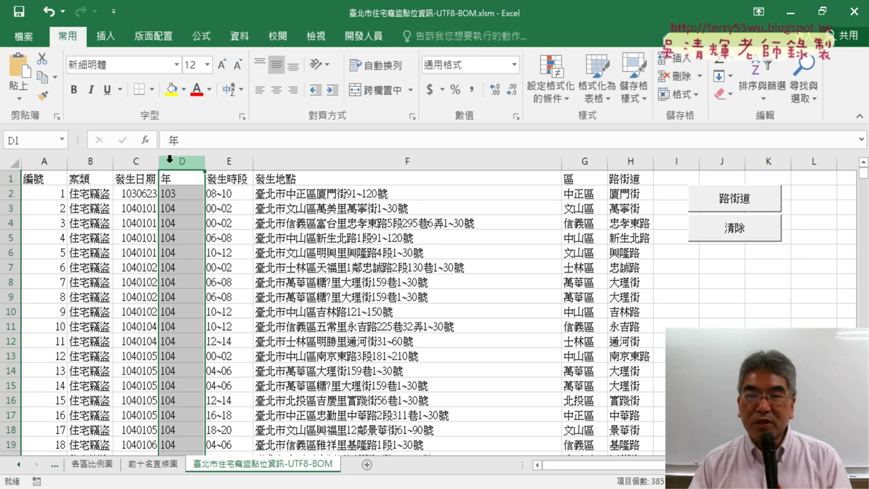
Step: Go to the 歷年竊盜折線圖 sheet with the yearly pivot table and line chart
click(17, 465)
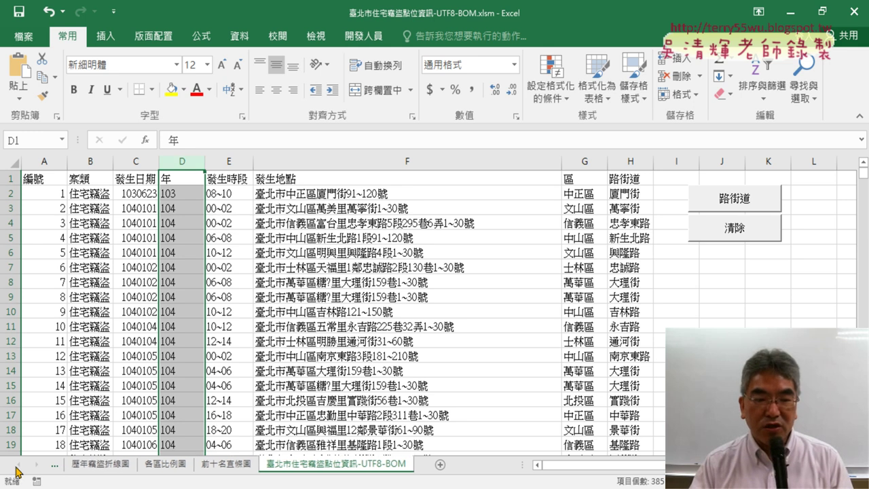
click(87, 352)
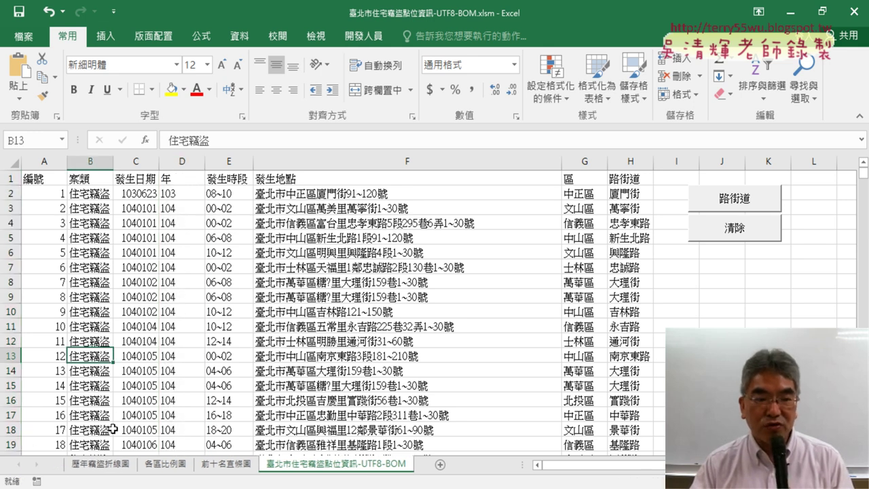
click(102, 464)
click(340, 425)
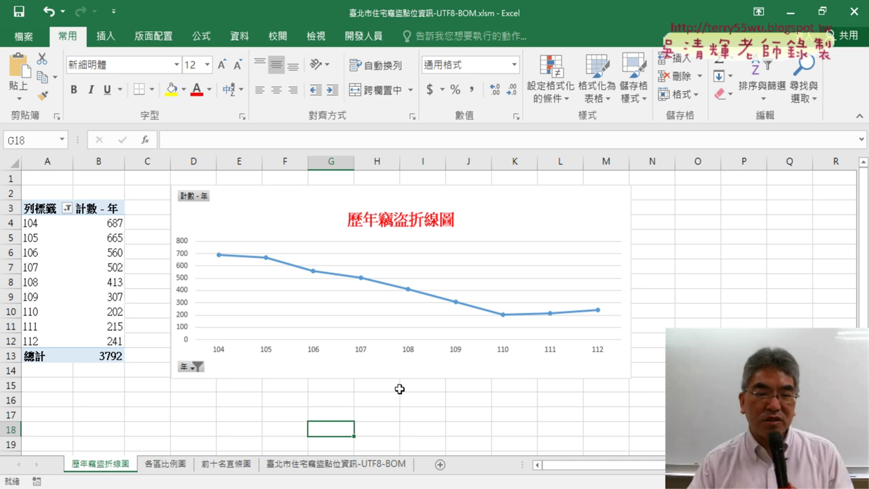
Step: Delete the yearly burglary line chart from the 歷年竊盜折線圖 sheet and select the pivot's 104 row
click(326, 467)
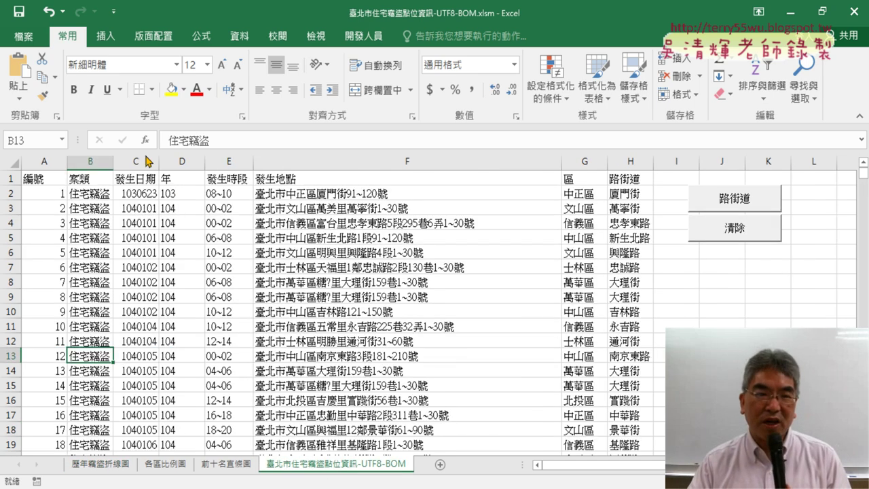
click(102, 467)
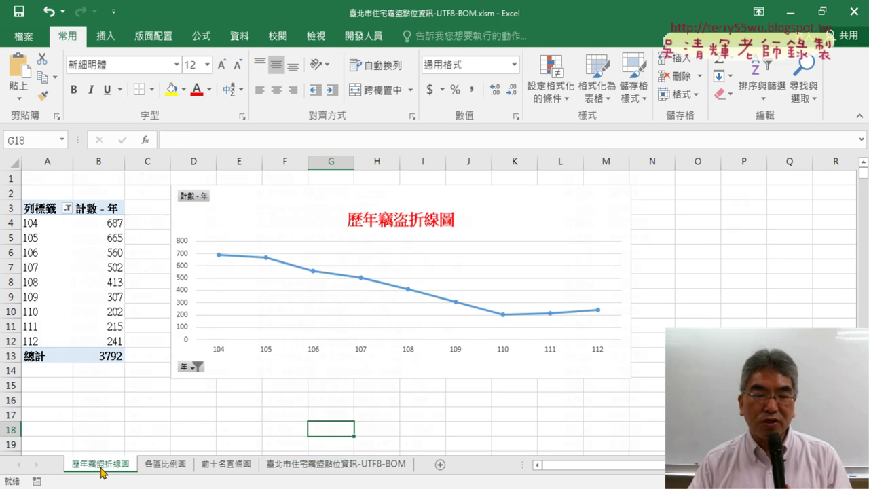
click(278, 412)
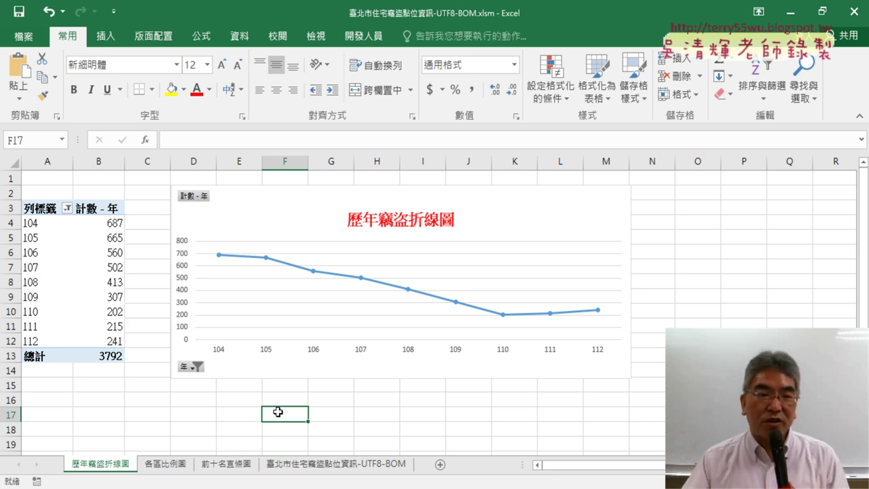
mouse_move(79, 279)
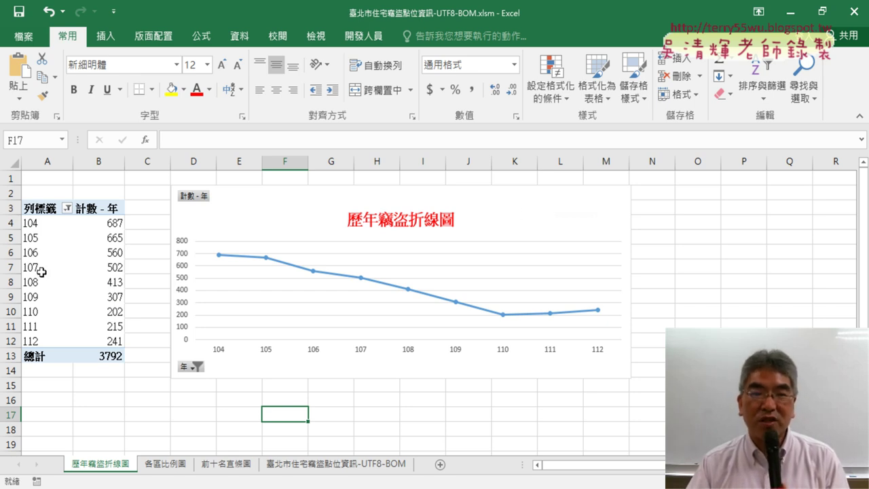
mouse_move(41, 271)
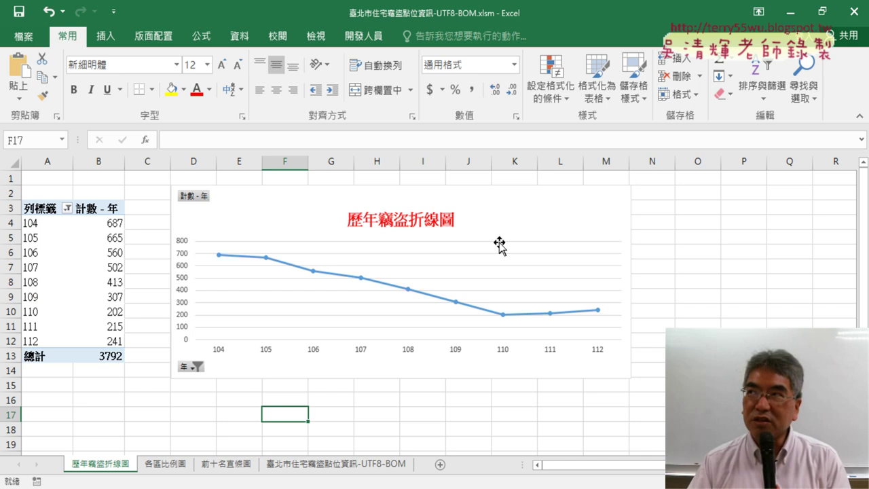
click(529, 198)
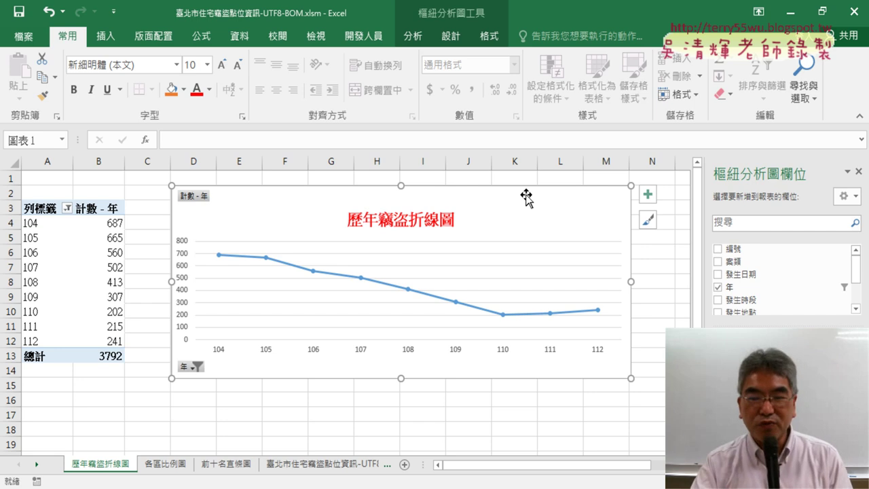
key(Delete)
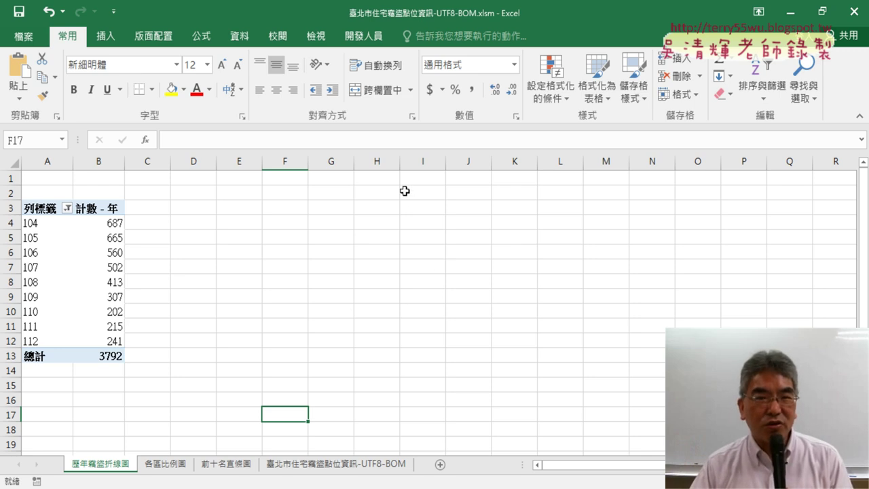
click(201, 325)
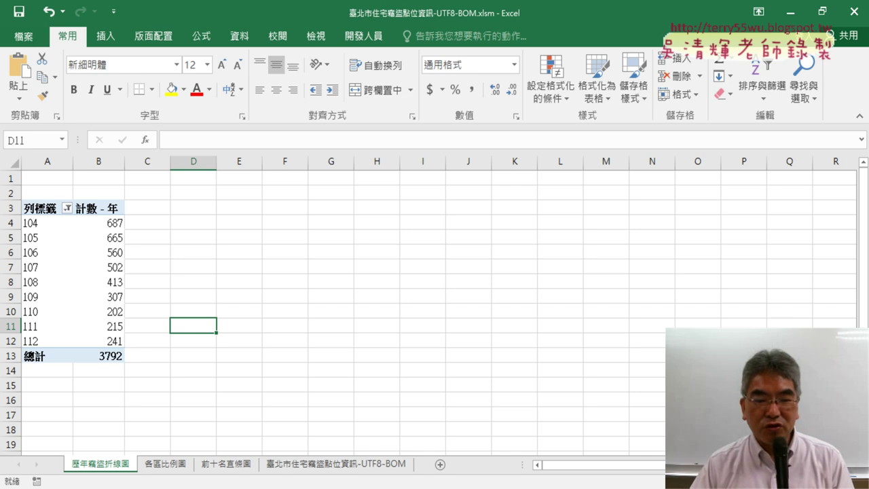
click(31, 221)
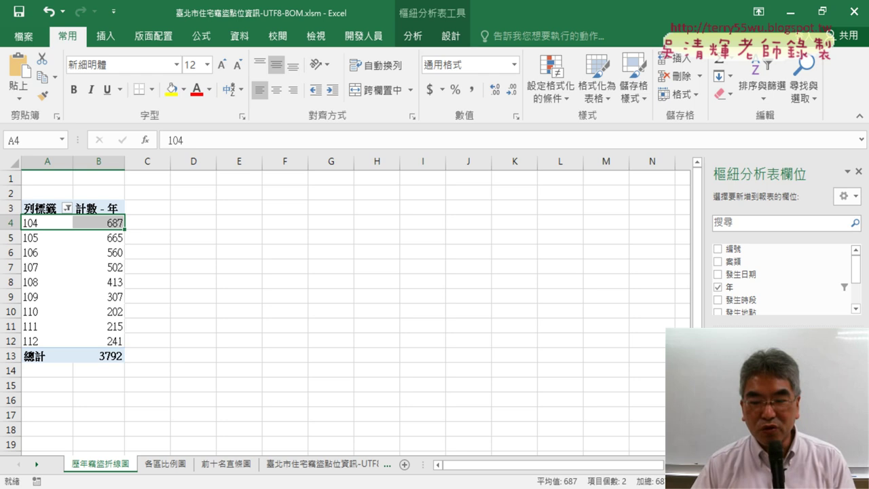
Step: Scroll the code document to the 1.歷年竊盜折線圖 section and highlight its 幫我撰寫VBA程式 request
click(564, 448)
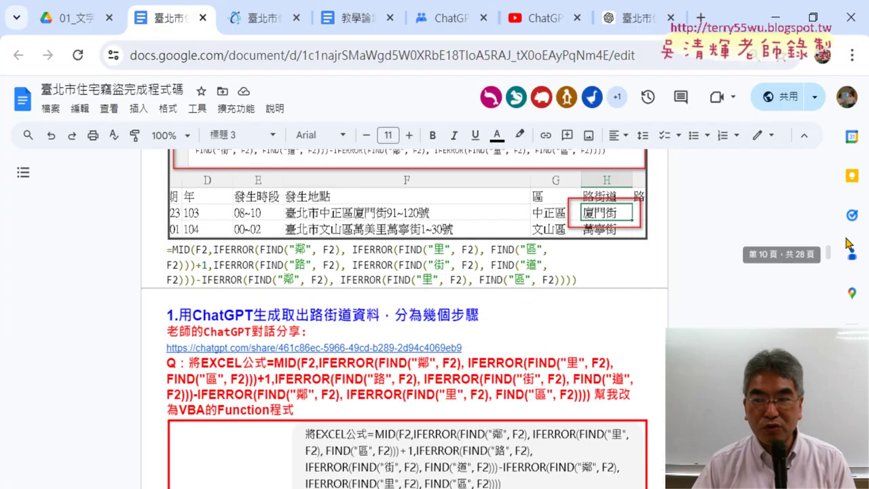
drag(829, 252, 828, 350)
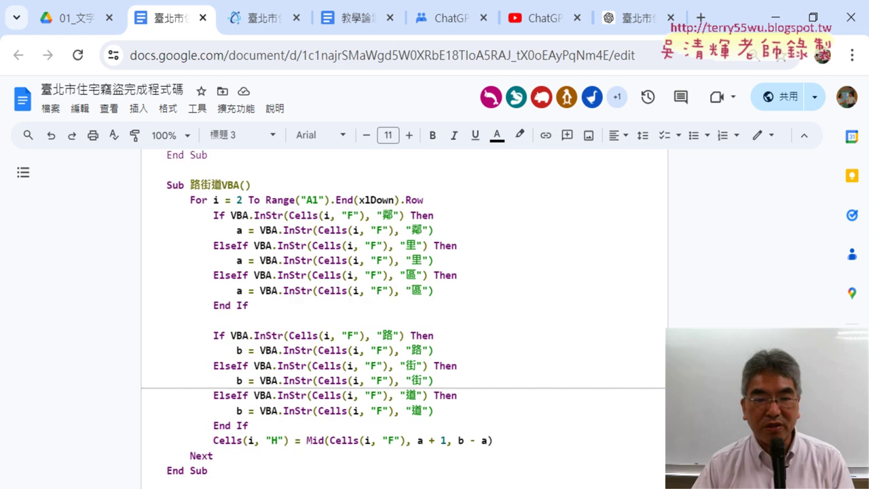
scroll(405, 320, down, 5)
scroll(405, 319, down, 3)
scroll(404, 319, down, 3)
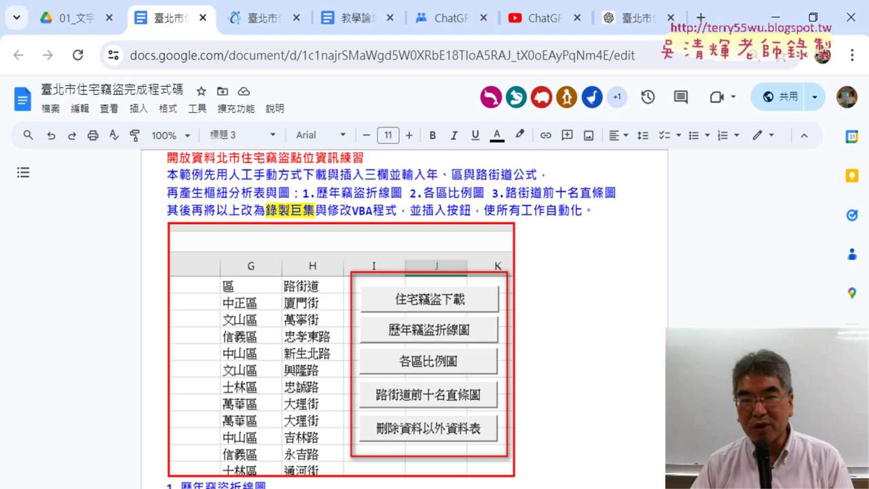
scroll(607, 348, down, 4)
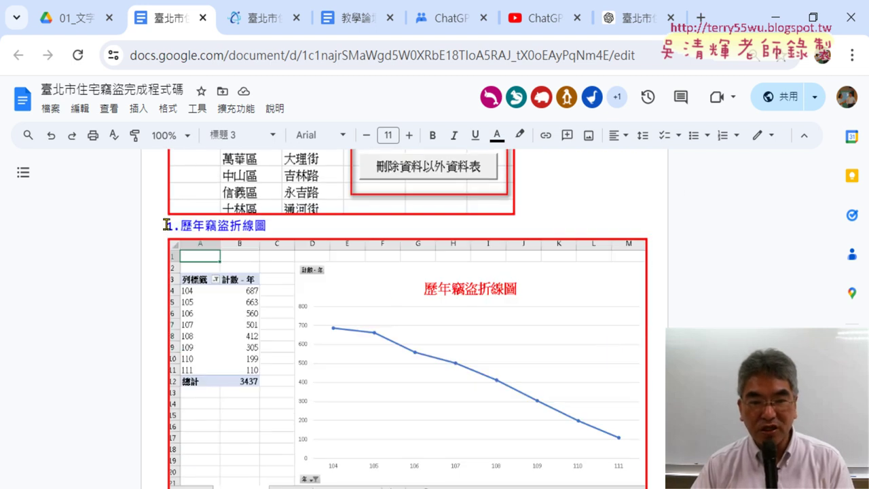
drag(167, 225, 284, 228)
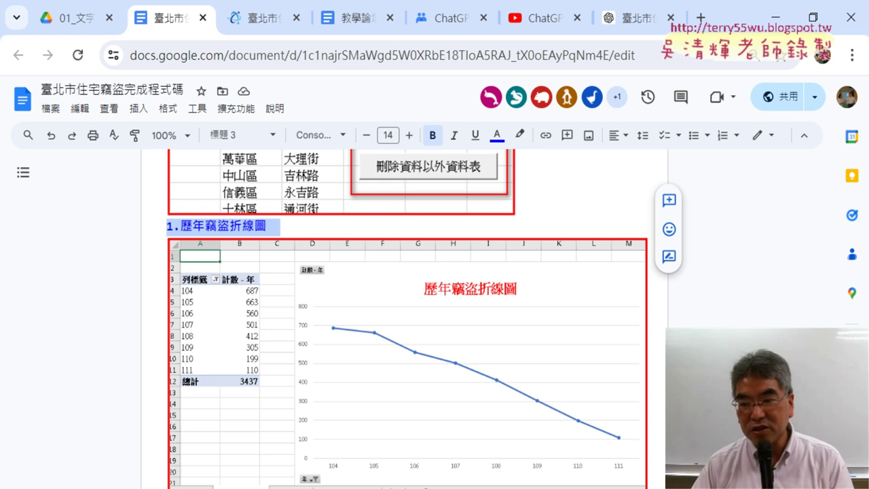
scroll(405, 319, down, 3)
scroll(405, 319, down, 2)
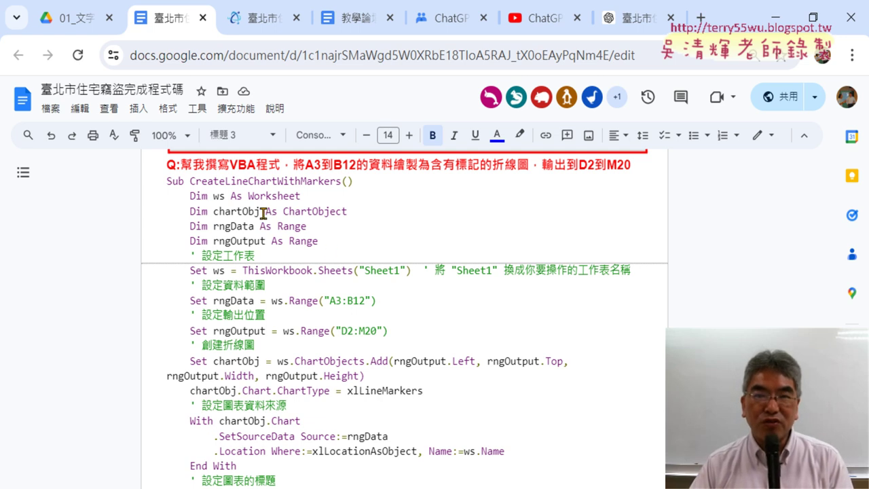
drag(180, 164, 281, 166)
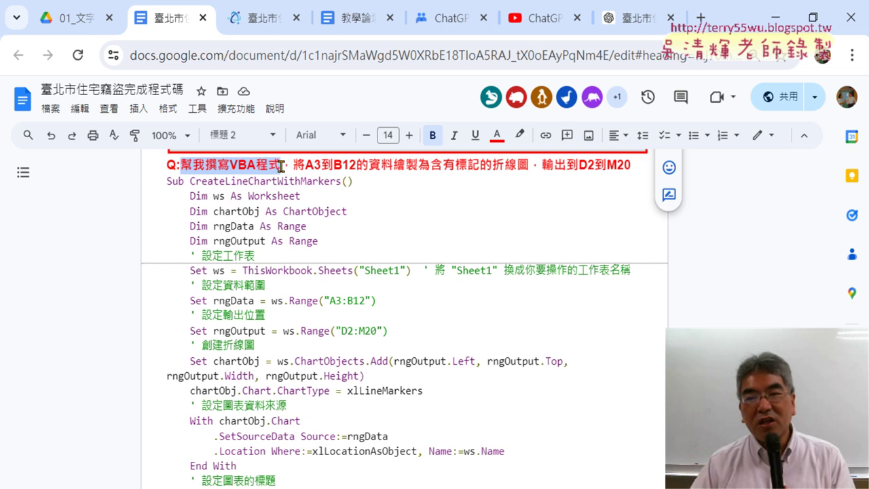
Step: Place the smaller browser over Excel and mark the pivot's A3 header and 3792 total
double_click(752, 22)
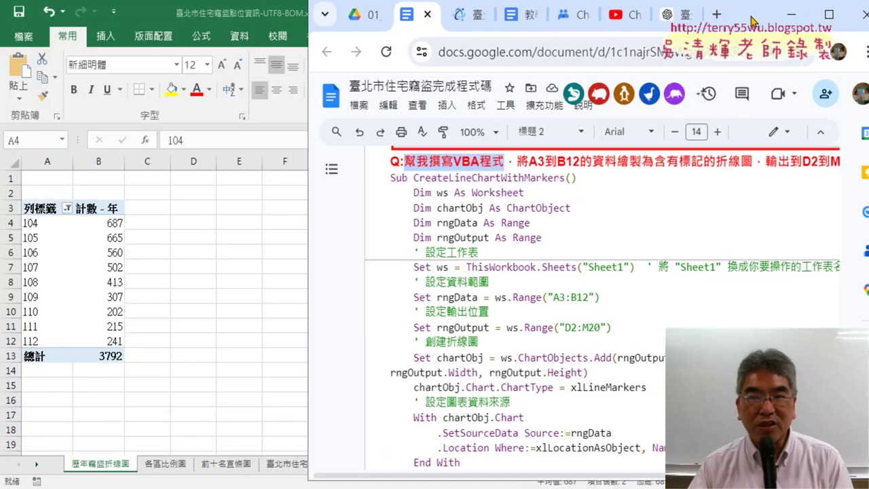
drag(753, 21, 583, 32)
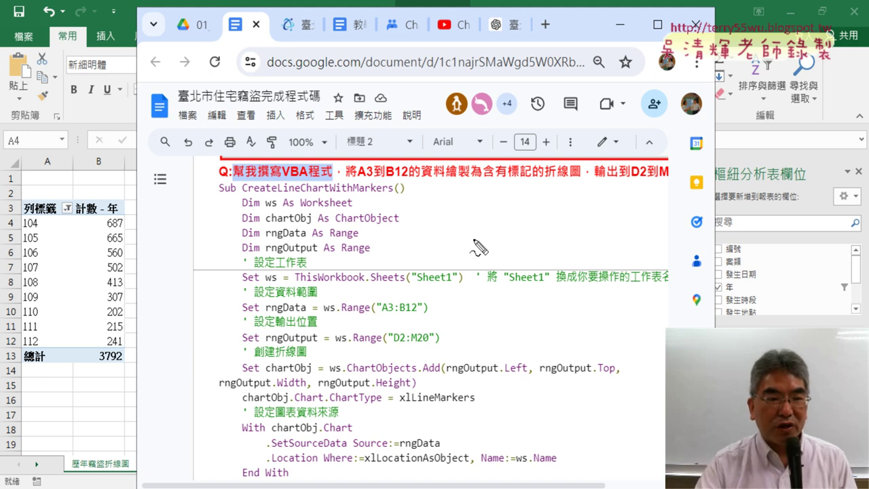
mouse_move(40, 201)
mouse_down()
mouse_move(20, 202)
mouse_move(19, 219)
mouse_up()
drag(355, 182, 373, 182)
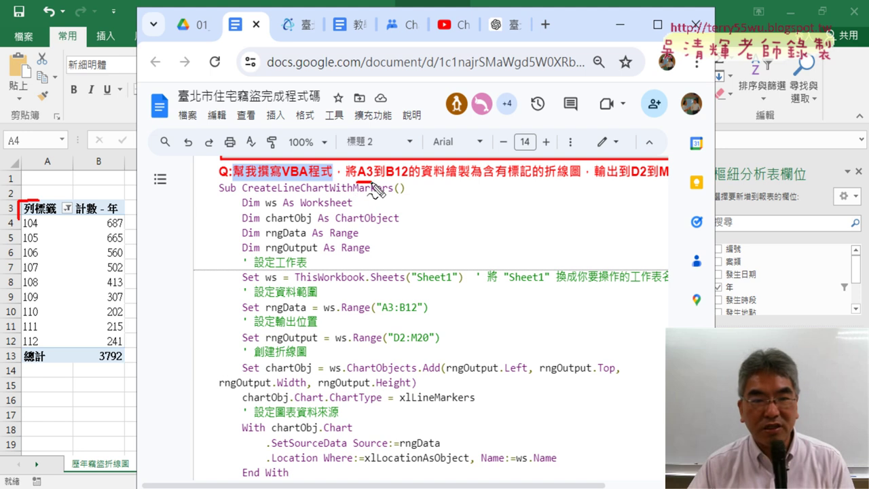
mouse_move(100, 364)
mouse_down()
mouse_move(124, 363)
mouse_move(124, 351)
mouse_up()
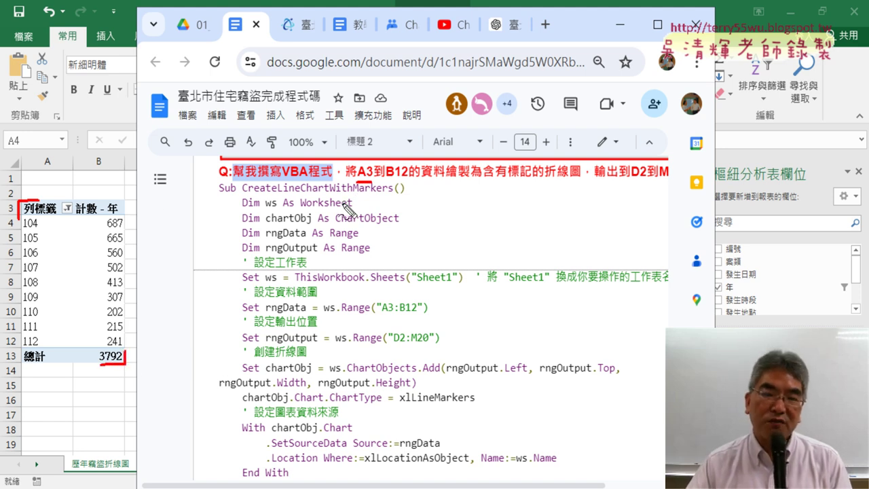
Step: Underline B12 and 標記的折線圖 in the VBA prompt, then bring Excel back in front
drag(383, 181, 443, 180)
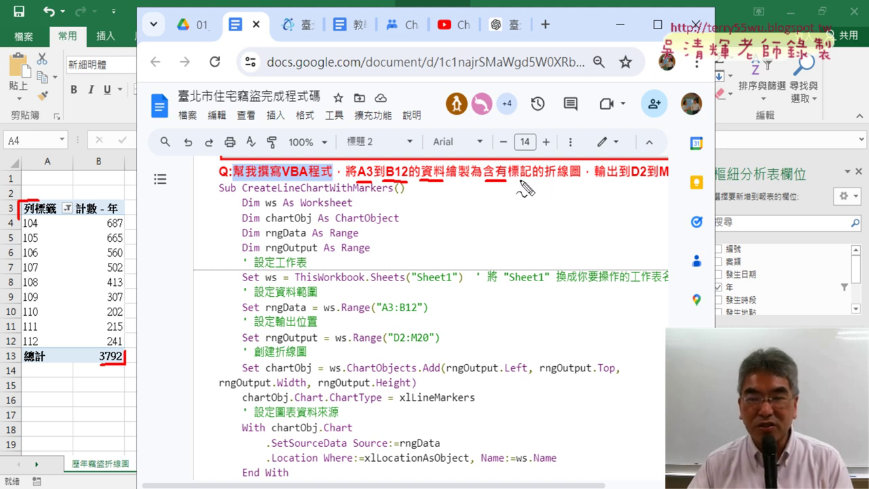
drag(514, 179, 581, 179)
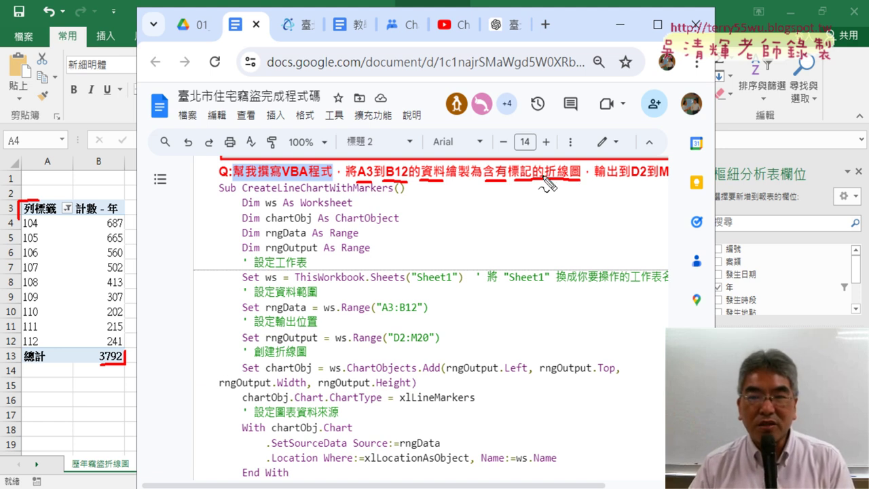
drag(548, 191, 613, 186)
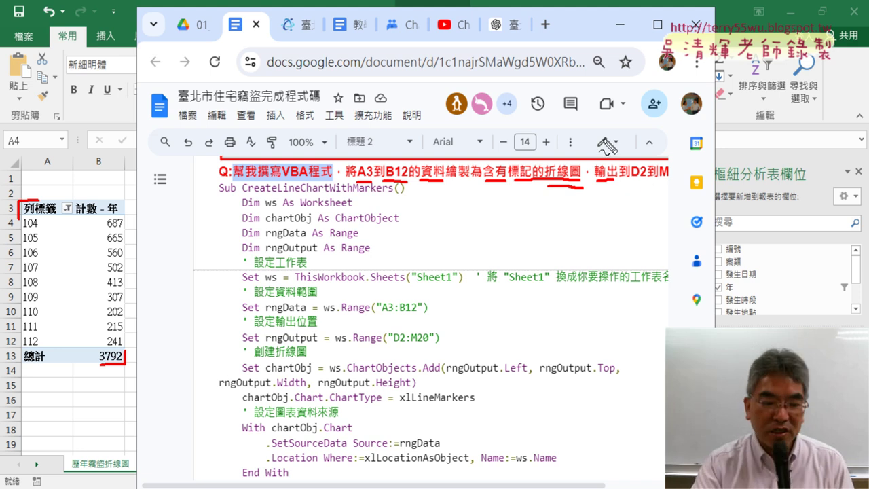
key(Escape)
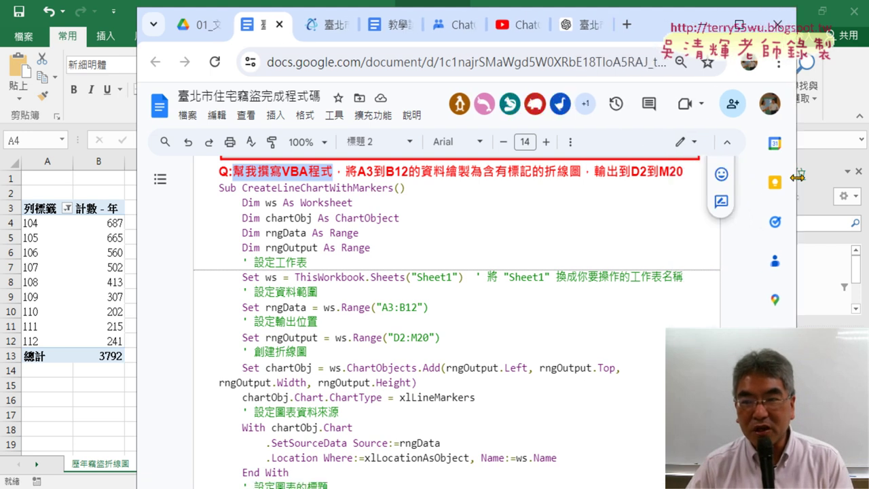
drag(717, 178, 764, 182)
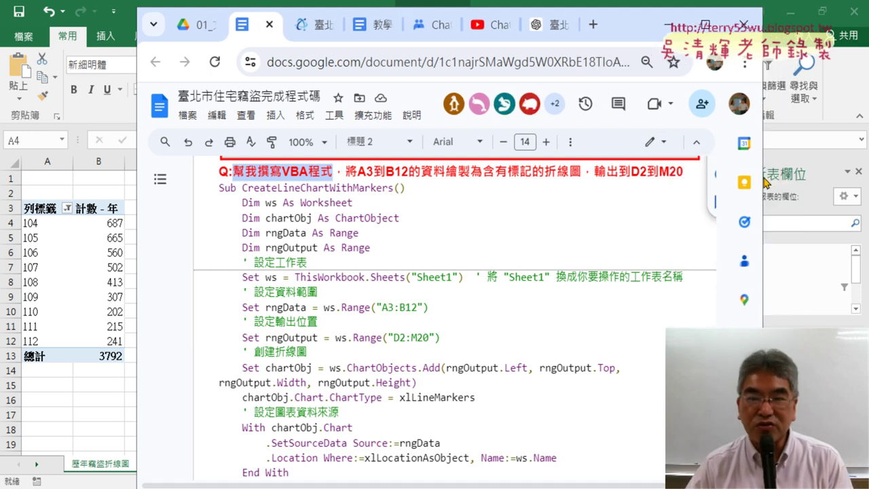
click(129, 202)
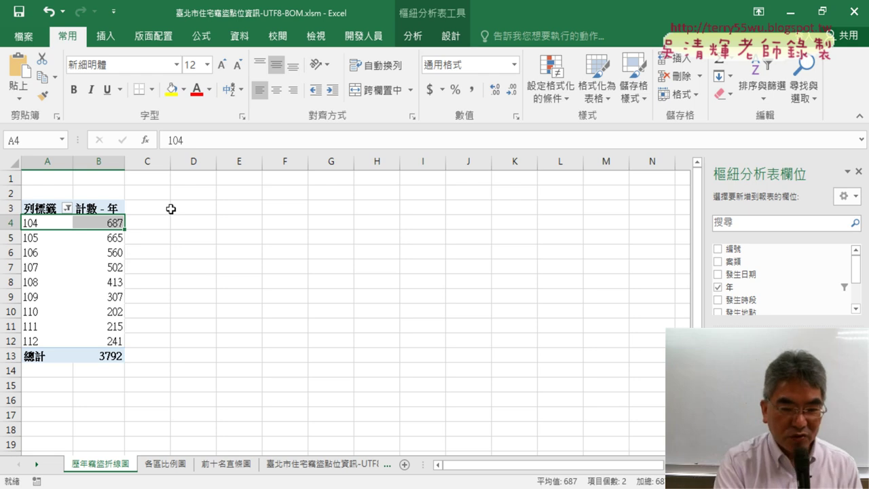
Step: Undo the deletion to restore the line chart and stretch it down to about row 20
key(ctrl+z)
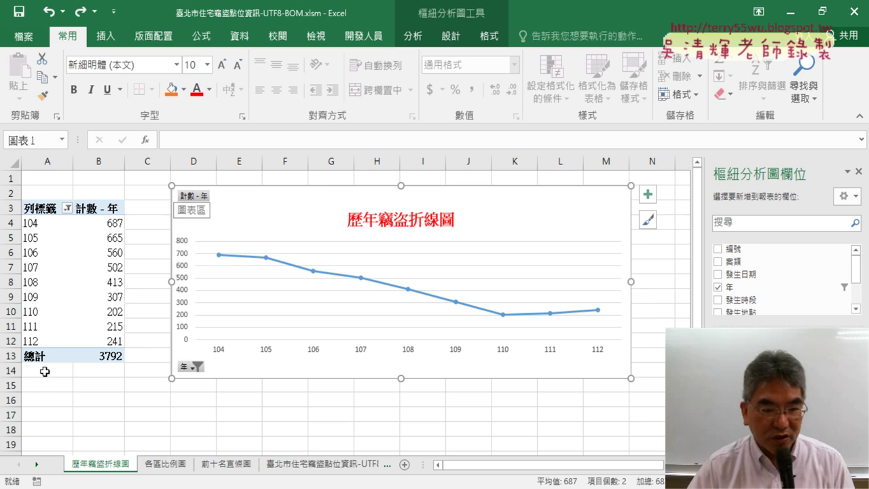
drag(630, 378, 627, 440)
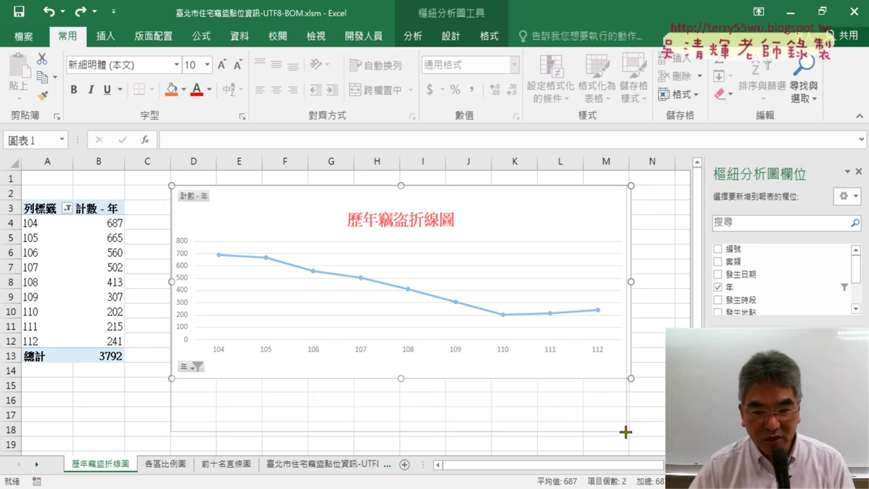
scroll(648, 410, down, 1)
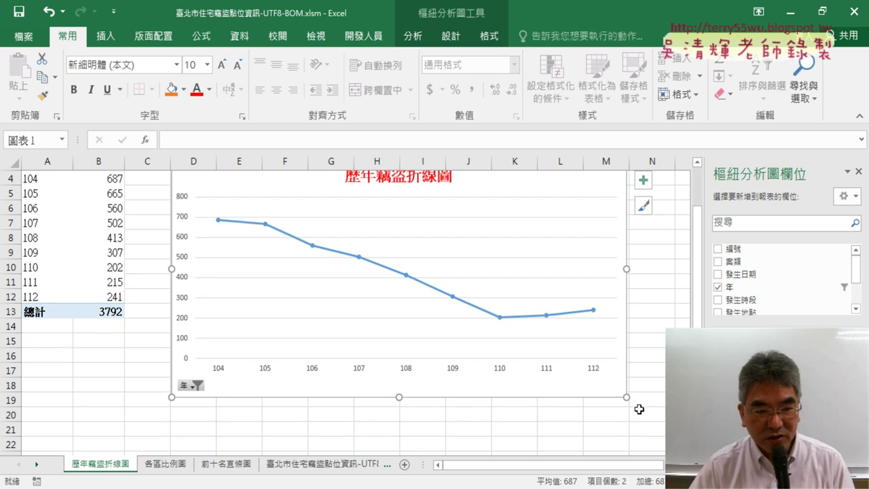
drag(628, 400, 627, 417)
scroll(664, 382, up, 1)
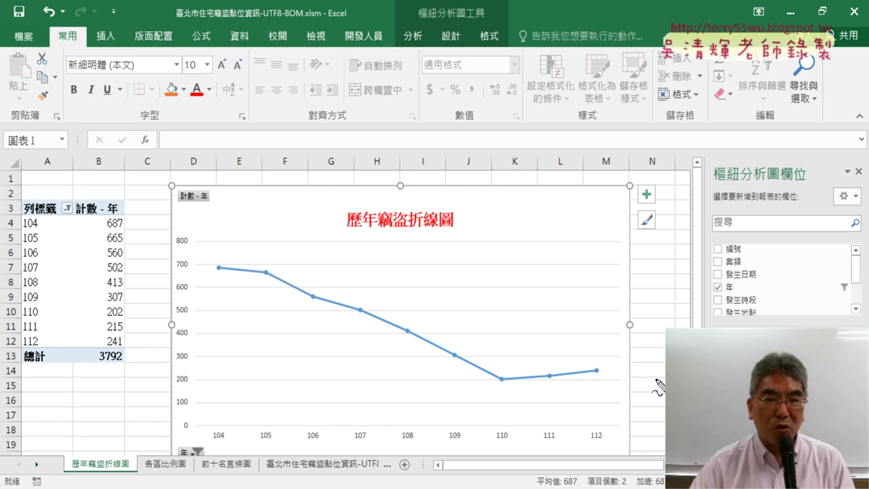
Step: Mark the chart's top-left and bottom-right corners in red to show its D2:M20 span
drag(192, 185, 171, 185)
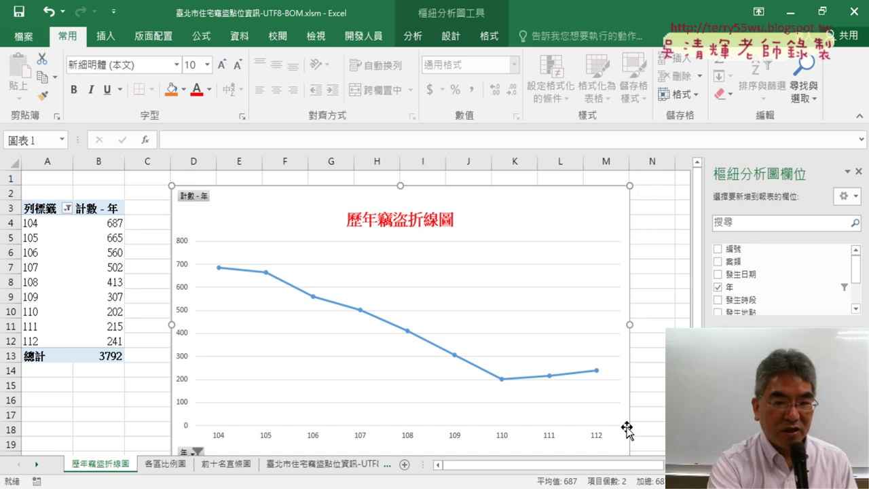
key(Escape)
scroll(639, 406, down, 1)
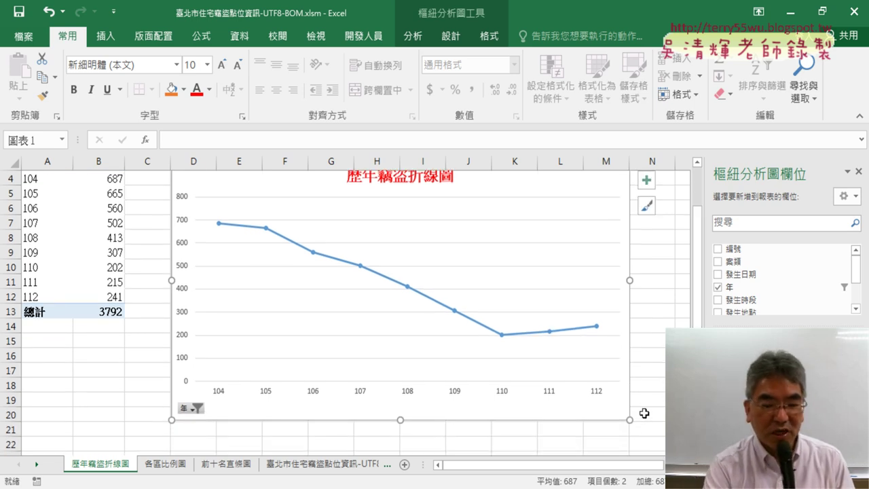
key(ctrl+2)
drag(629, 400, 618, 421)
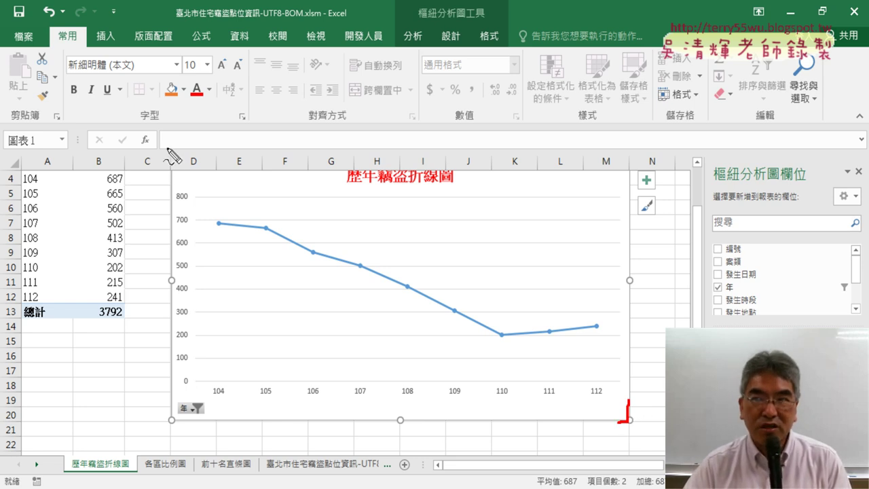
key(Escape)
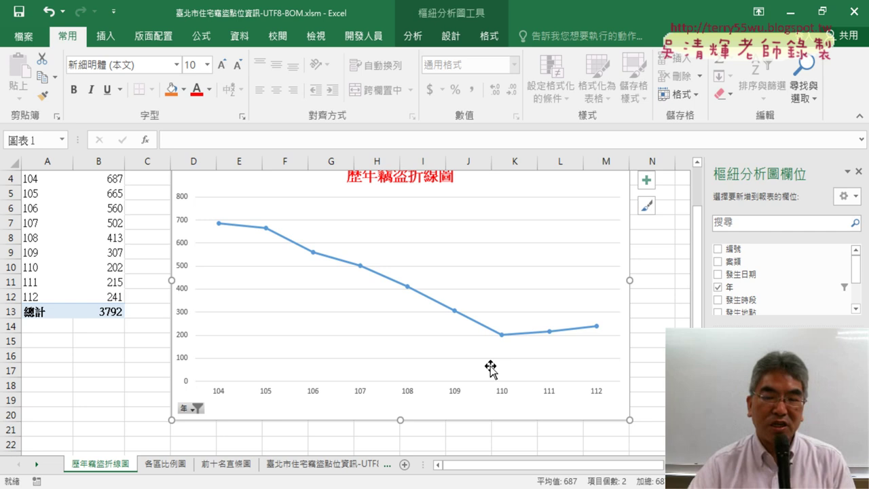
Step: Bring the code document back maximized at the CreateLineChartWithMarkers Sub line
mouse_move(543, 488)
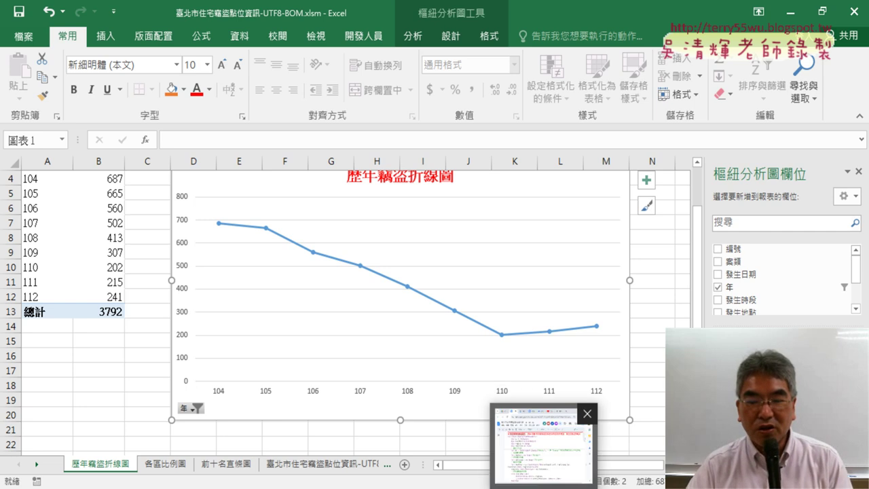
click(548, 447)
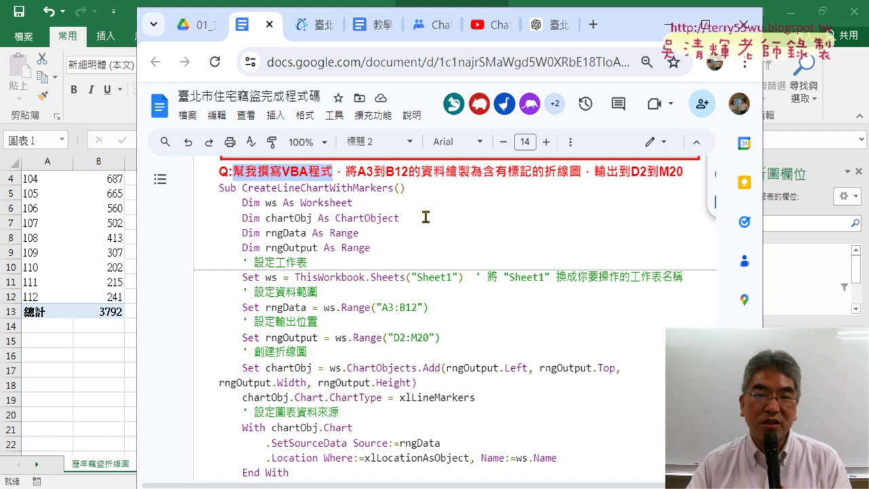
scroll(483, 220, down, 2)
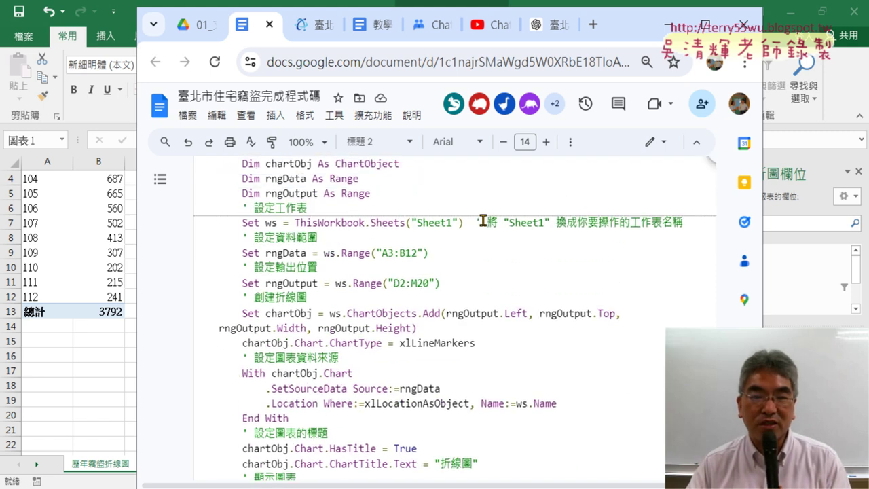
scroll(265, 208, up, 2)
drag(217, 188, 353, 188)
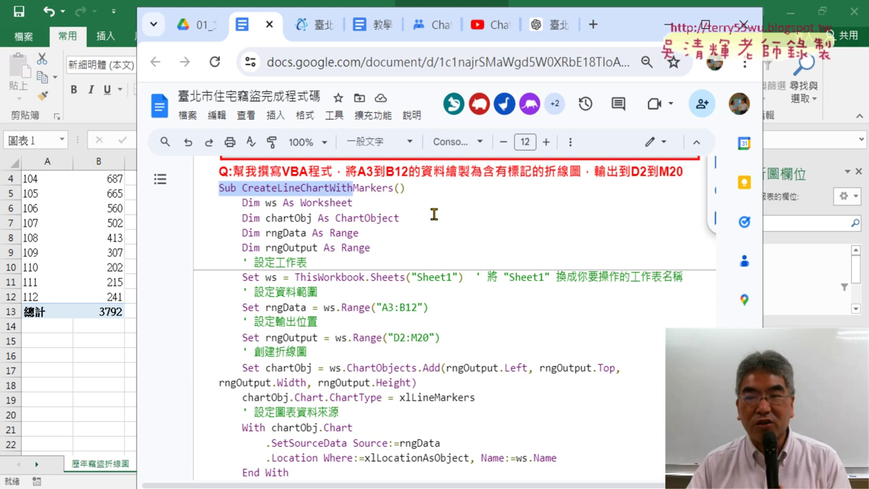
click(705, 24)
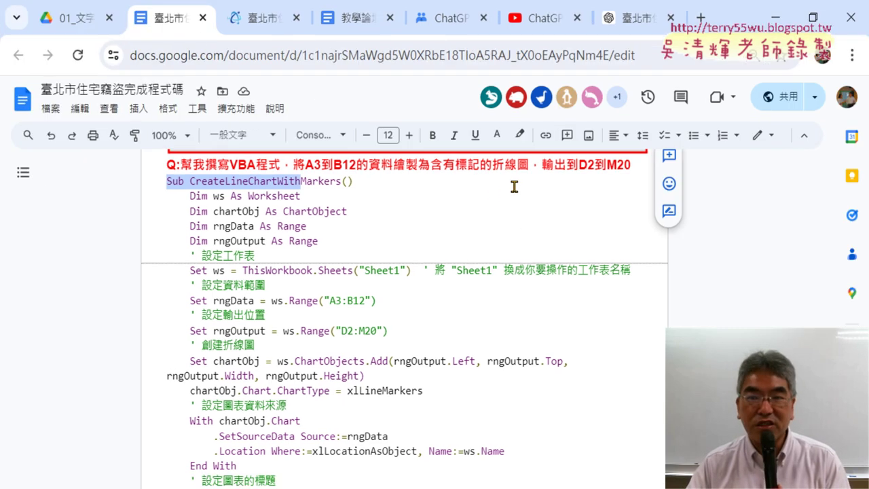
Step: Select the CreateLineChartWithMarkers macro code from its Sub line through End Sub
drag(176, 167, 635, 173)
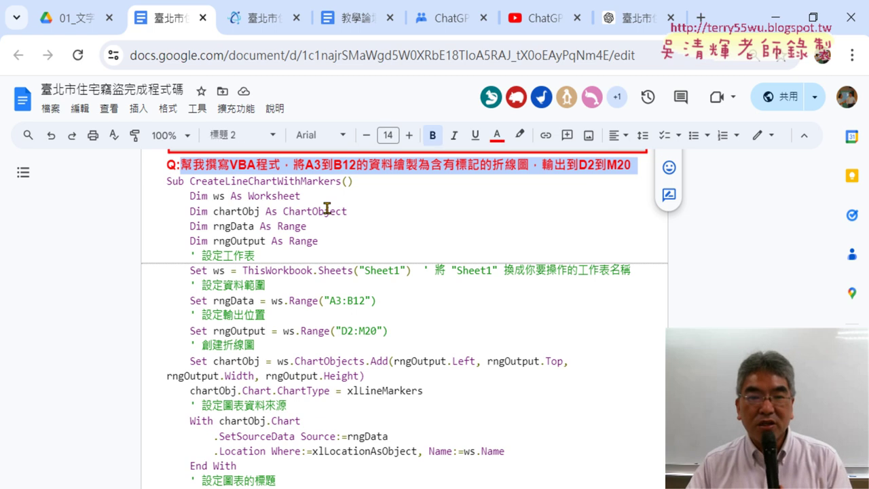
drag(167, 181, 185, 181)
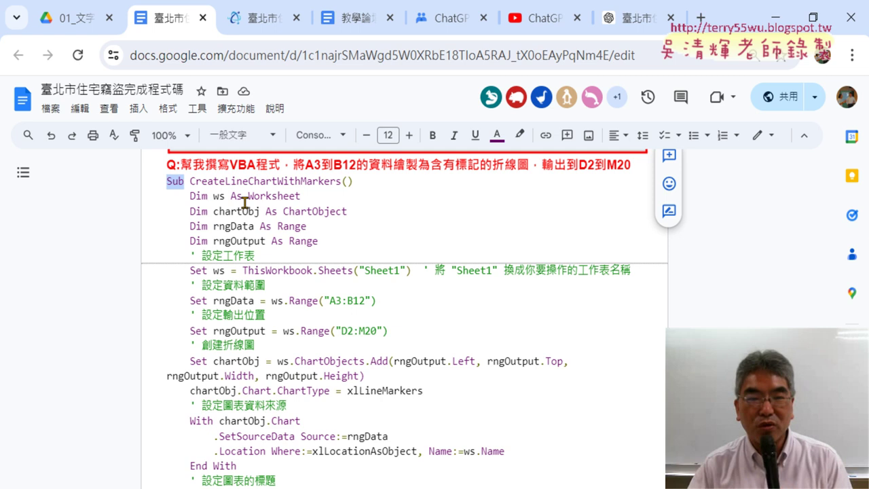
click(208, 197)
scroll(254, 272, down, 2)
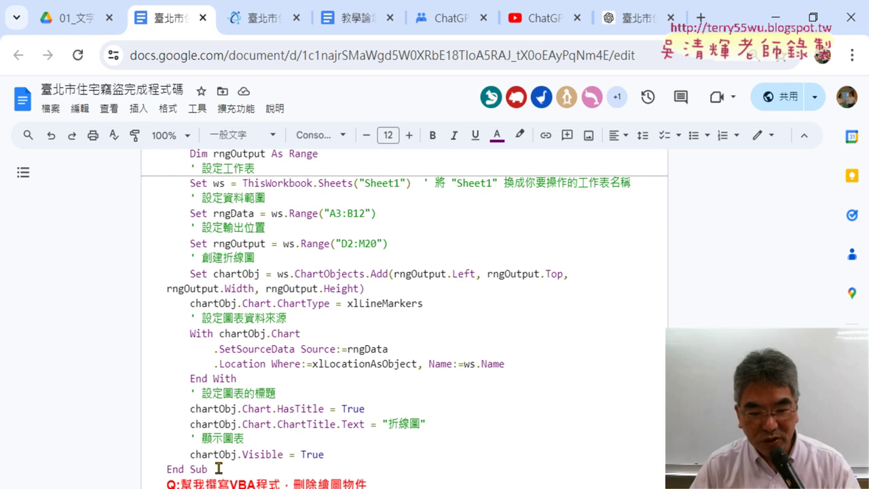
scroll(167, 275, up, 4)
scroll(214, 313, down, 6)
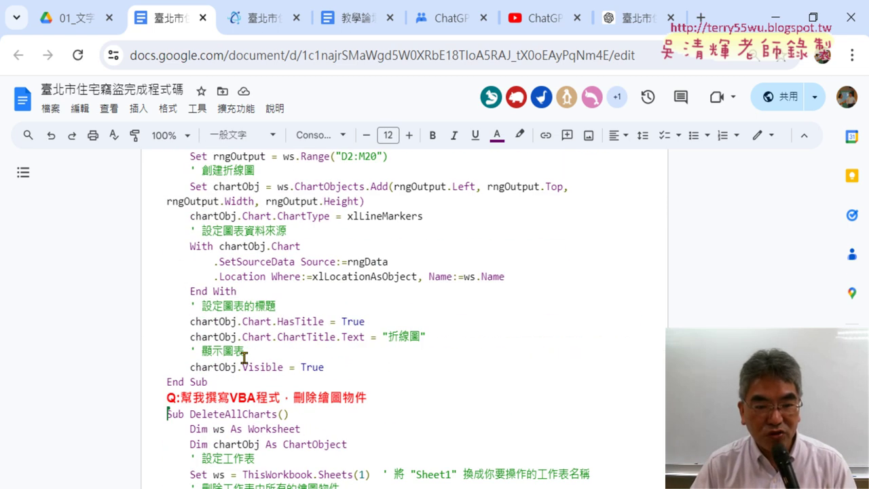
shift+click(217, 378)
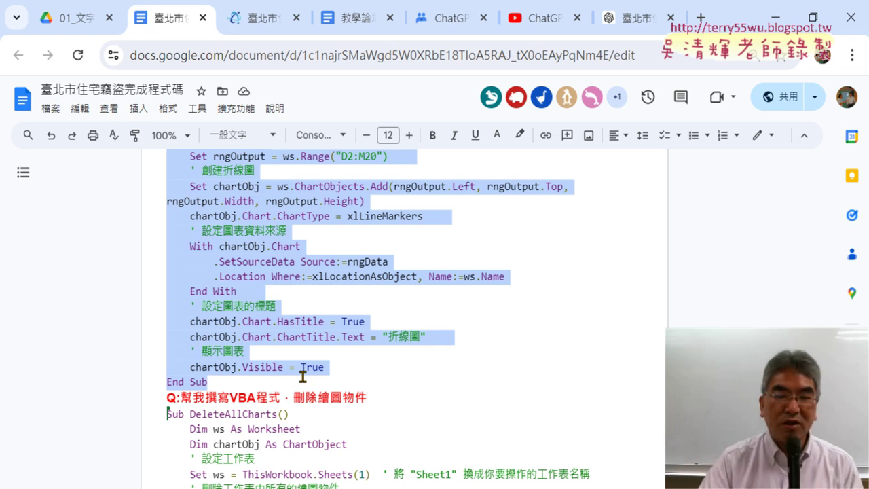
Step: Back in Excel, delete the restored line chart from the 歷年竊盜折線圖 sheet
click(775, 24)
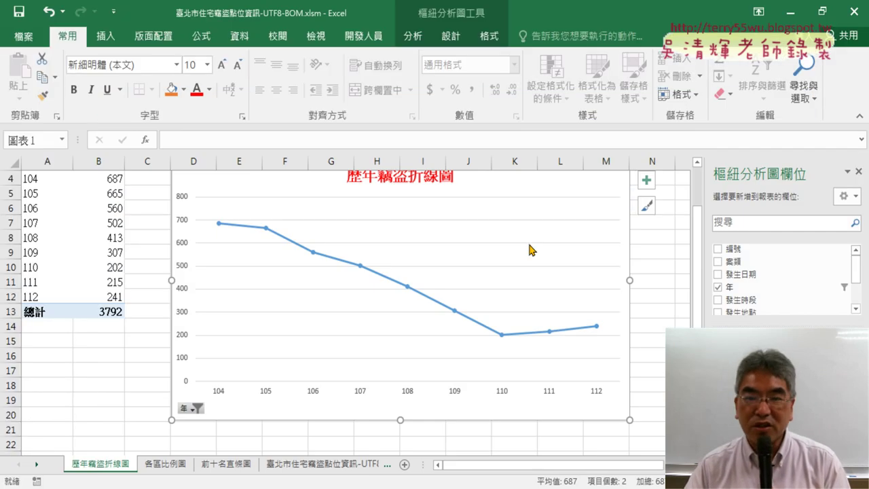
click(585, 213)
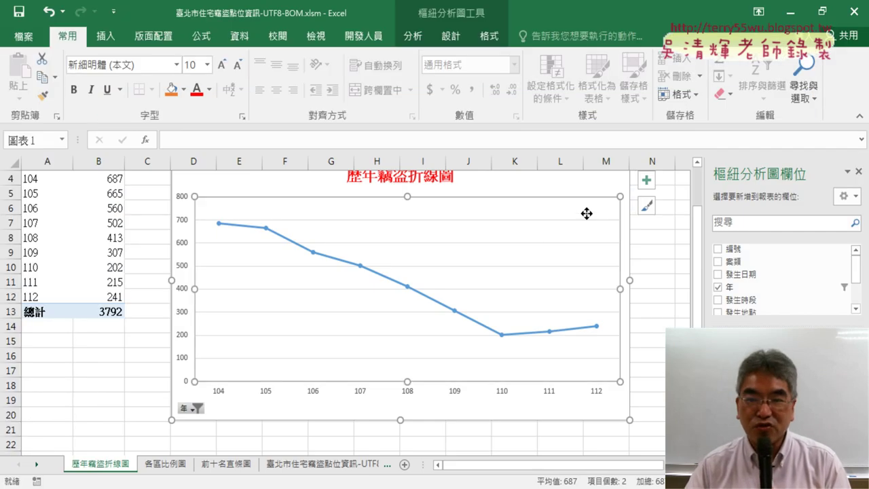
click(591, 407)
key(Delete)
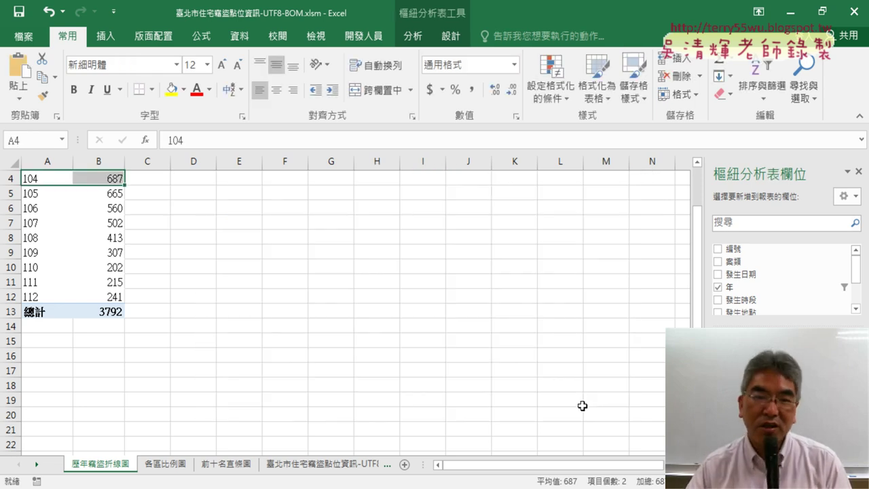
scroll(452, 311, up, 1)
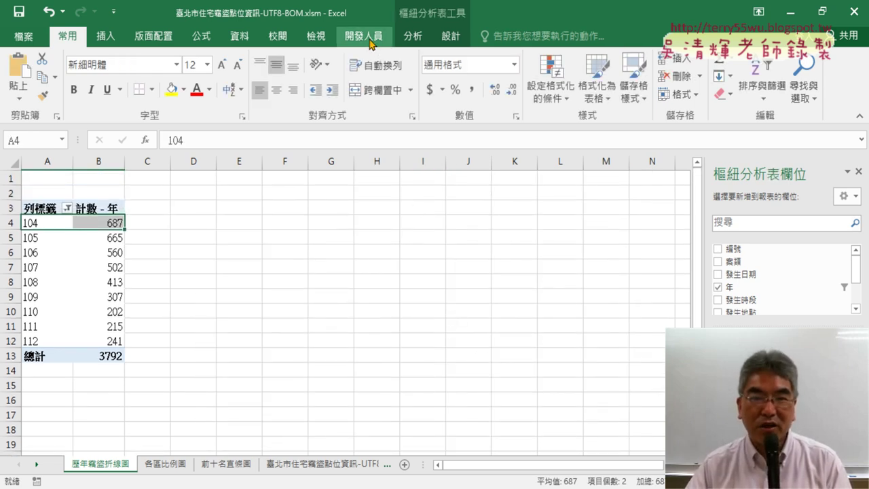
Step: Open the Visual Basic editor and place the cursor after the 清除 macro in Module1
click(371, 43)
click(29, 72)
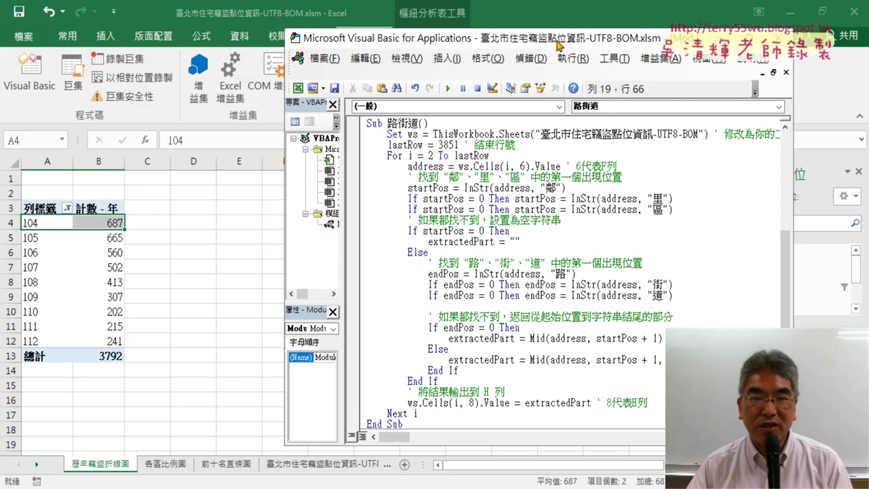
drag(345, 39, 575, 43)
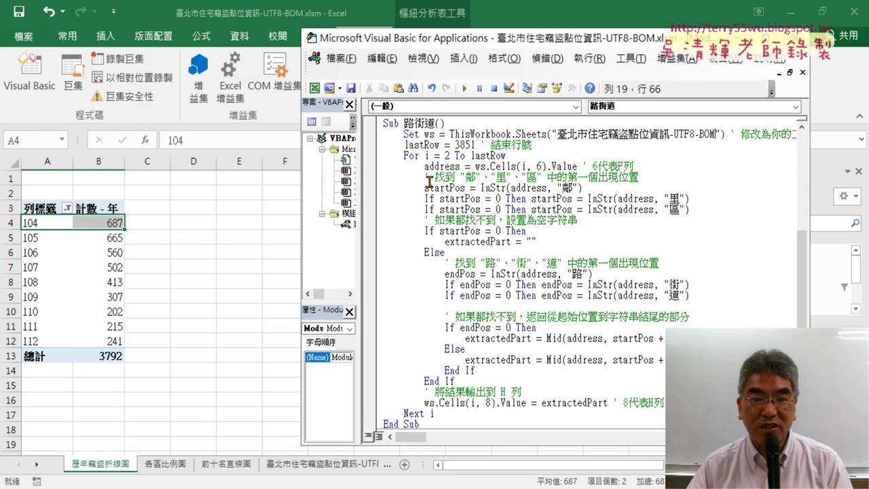
drag(359, 196, 420, 197)
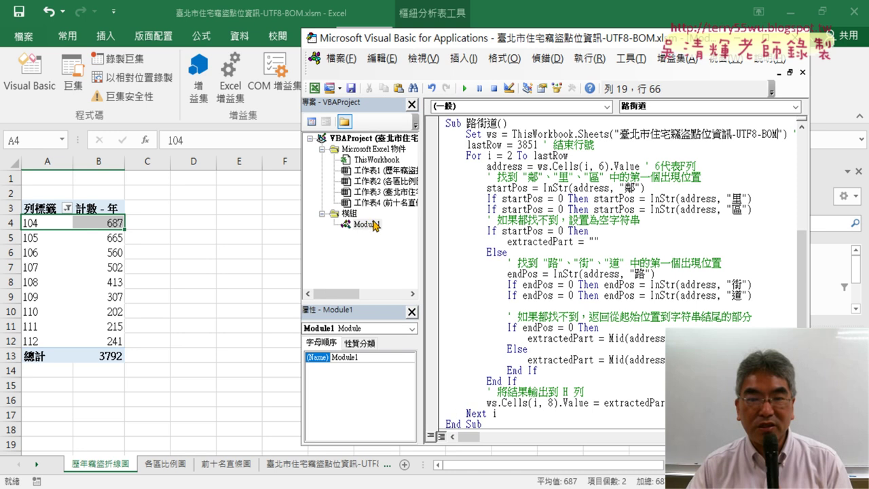
scroll(452, 245, down, 1)
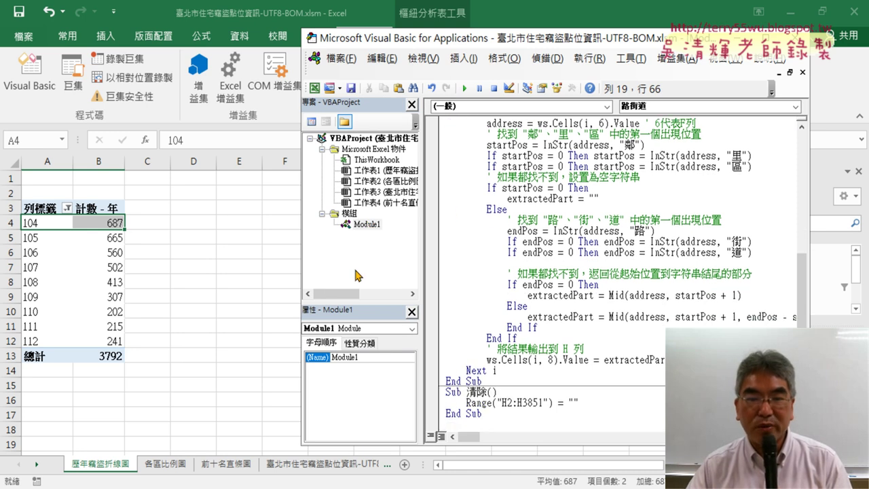
click(449, 423)
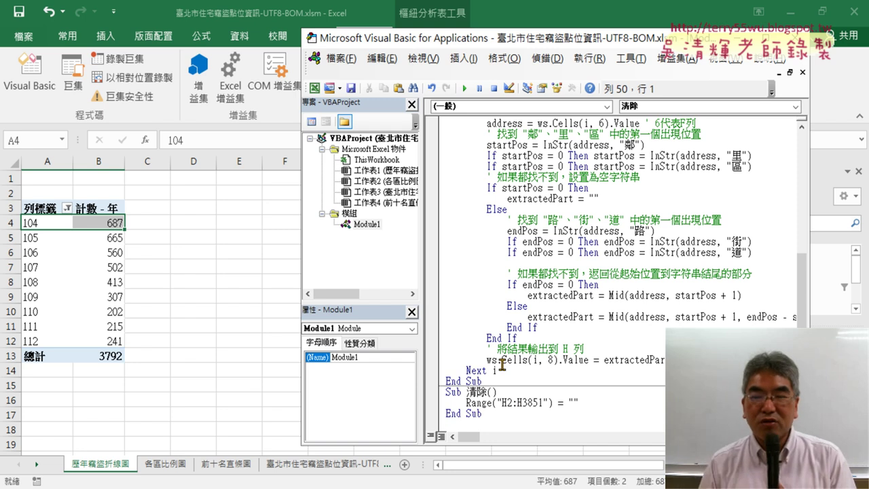
Step: Insert a new Module2 and paste the CreateLineChartWithMarkers macro into it
right_click(367, 224)
mouse_move(435, 286)
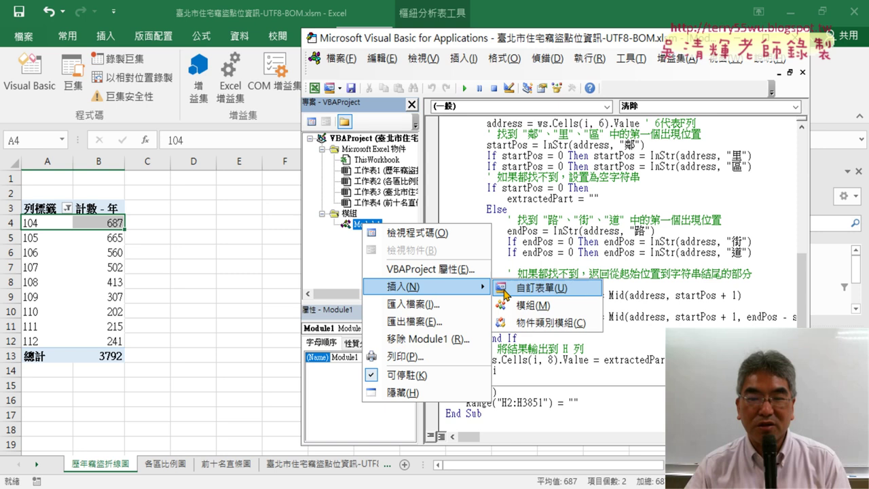
click(520, 303)
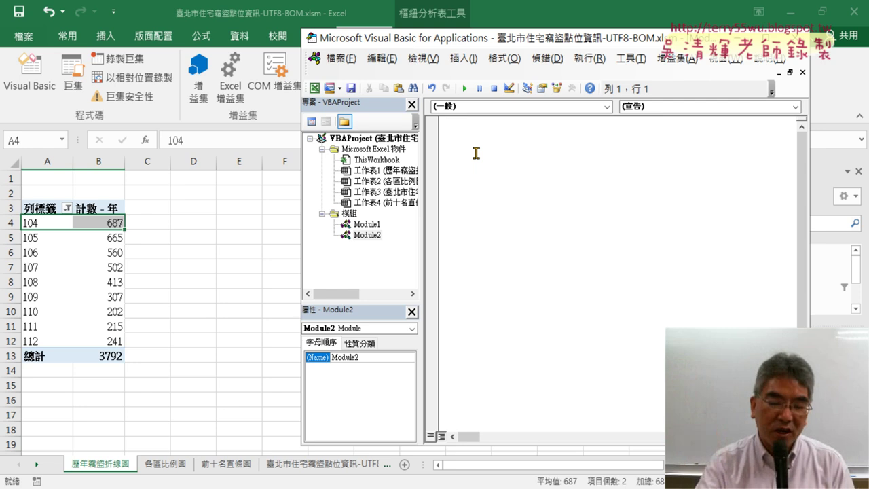
key(ctrl+v)
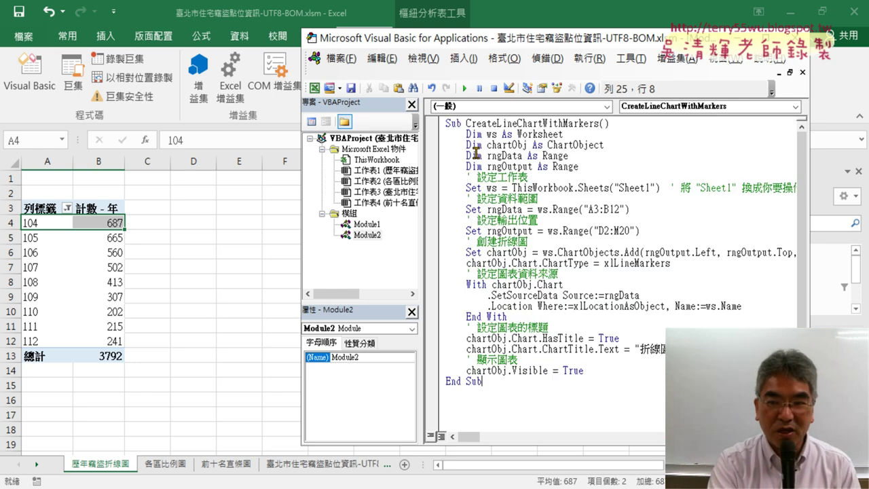
Step: Enlarge the editor so full code lines show, and select Sheets in the worksheet line
click(529, 124)
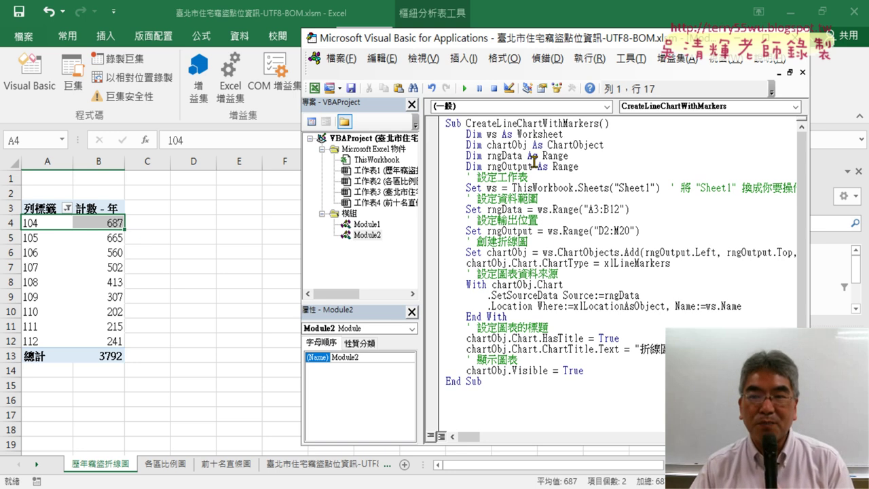
drag(531, 45, 496, 33)
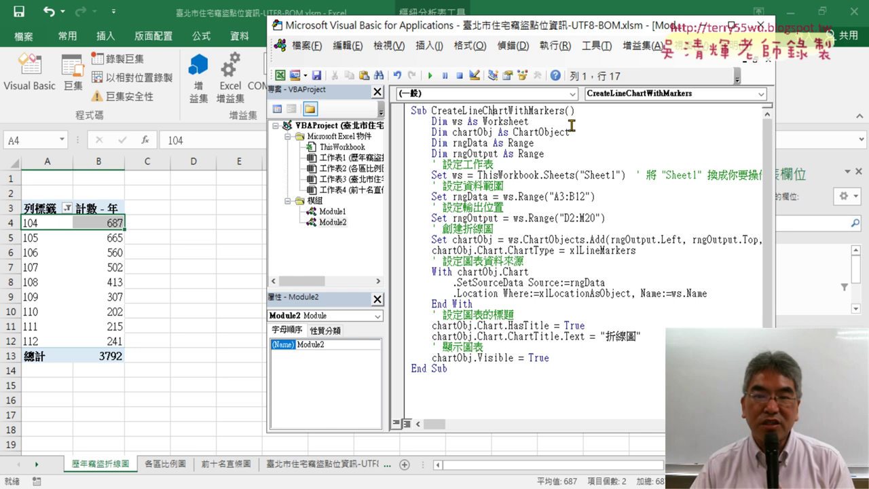
drag(385, 163, 347, 164)
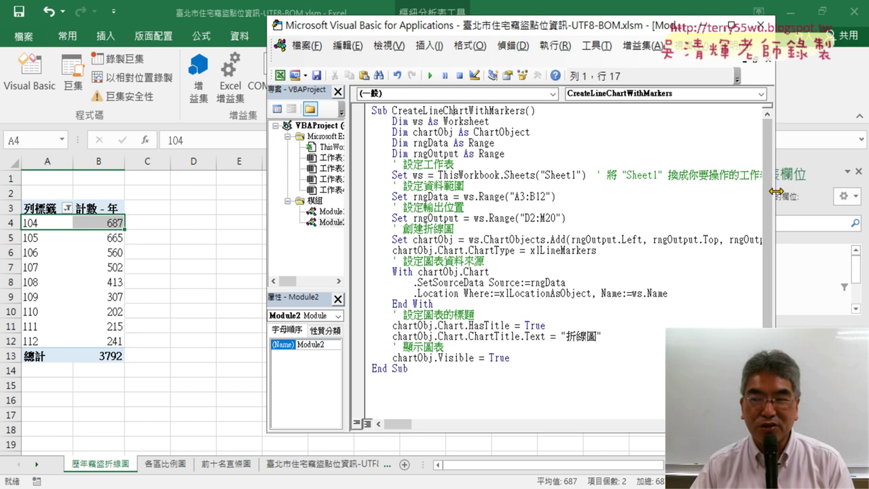
drag(772, 198, 839, 198)
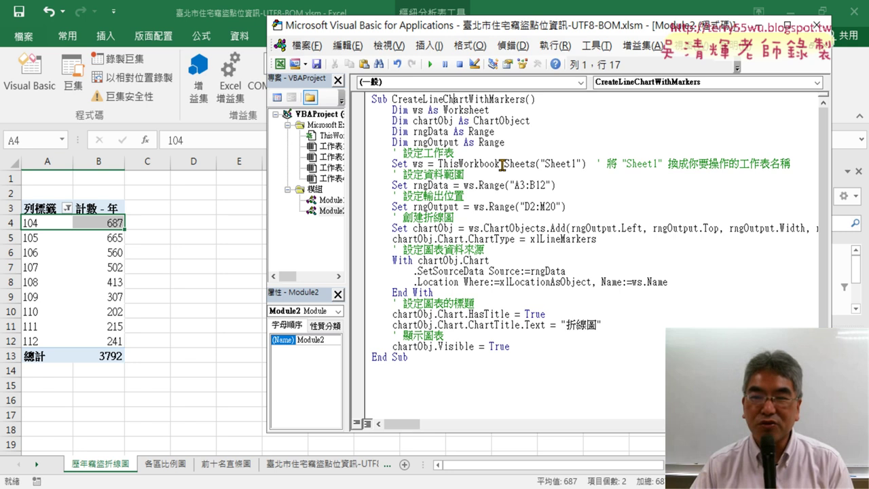
drag(503, 165, 527, 167)
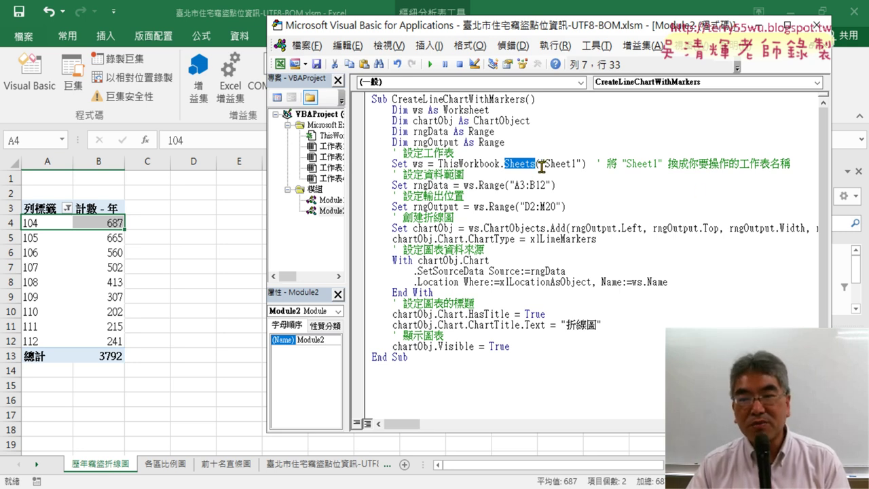
Step: Annotate a link between the 歷年竊盜折線圖 sheet tab and the Sheets("Sheet1") reference
drag(545, 163, 572, 165)
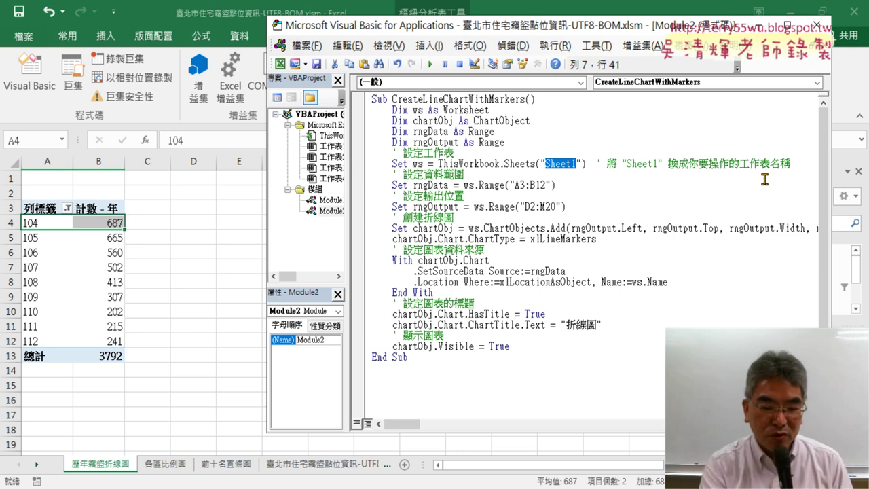
key(ctrl+2)
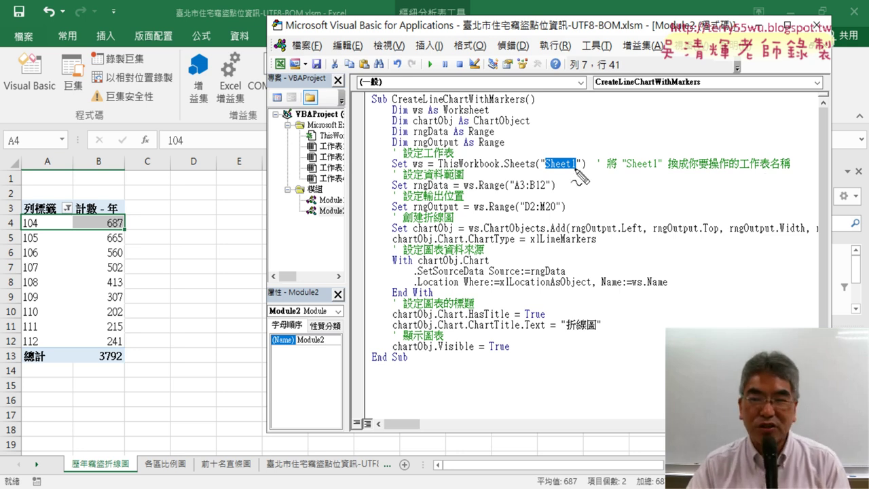
drag(135, 477, 136, 473)
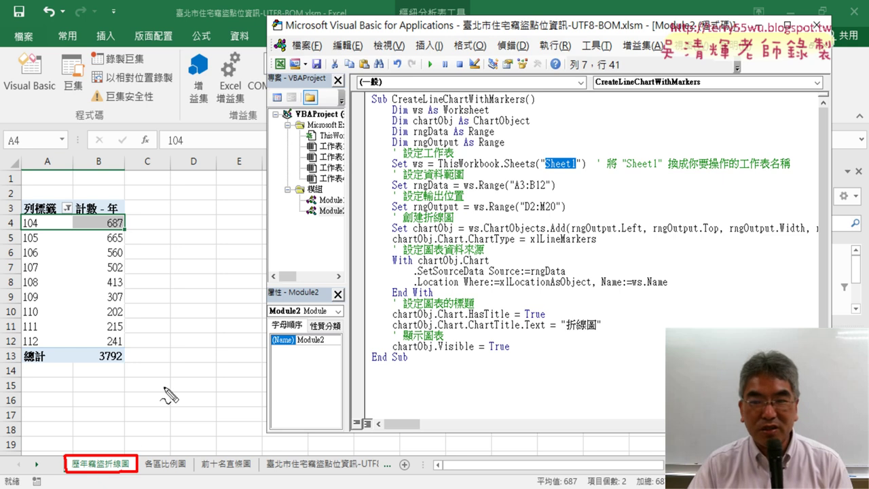
mouse_move(113, 441)
mouse_down()
mouse_move(561, 133)
mouse_move(557, 155)
mouse_move(580, 143)
mouse_up()
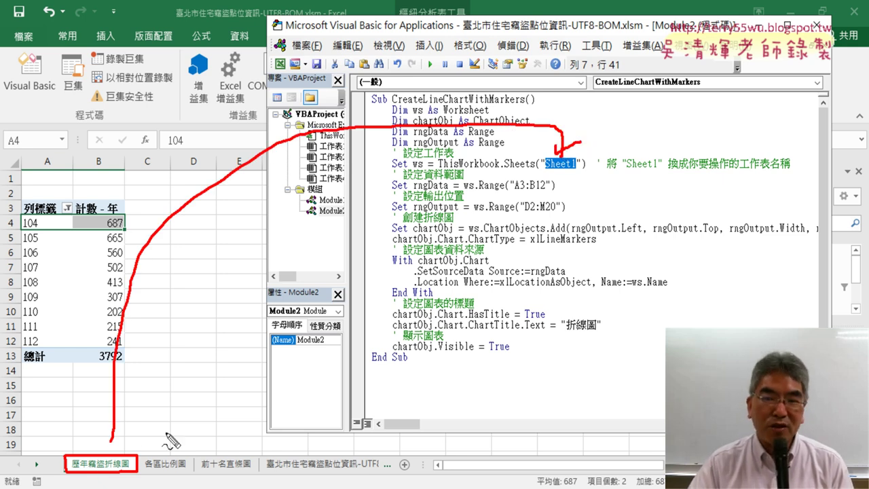
key(Escape)
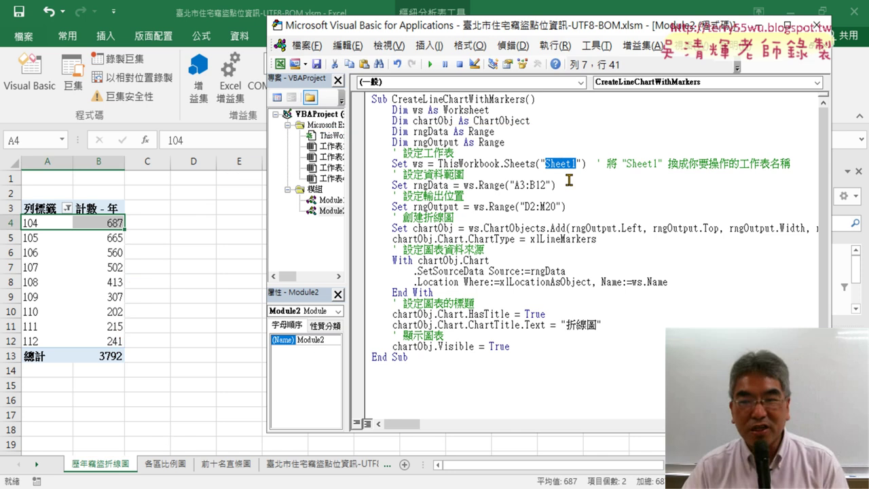
click(542, 164)
Step: Change Sheets("Sheet1") to Sheets(1), then to Sheets(""), and return to Excel
drag(541, 163, 571, 161)
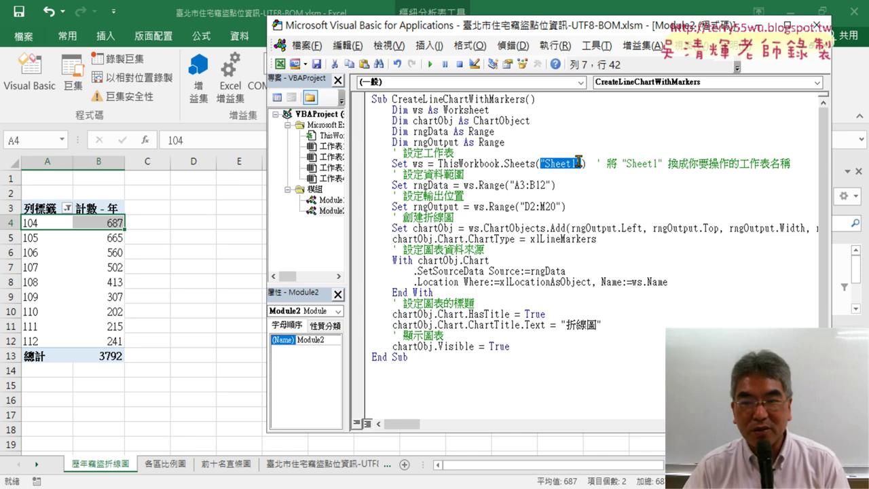
text(1)
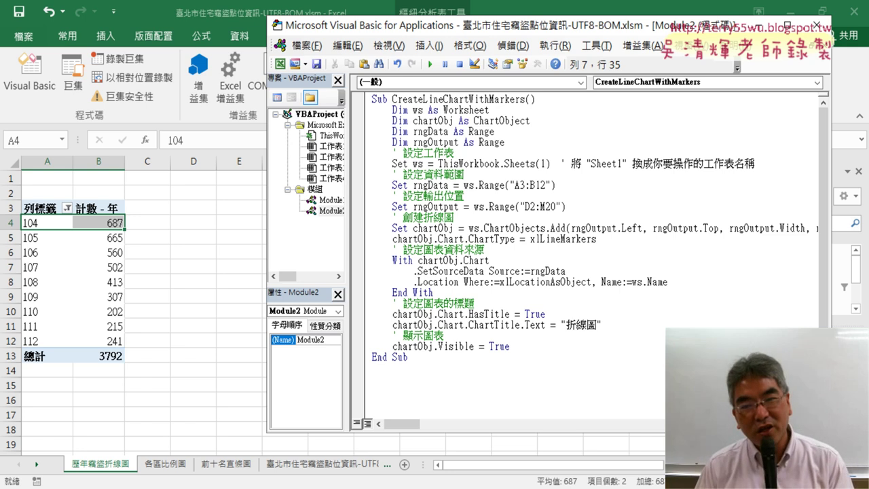
drag(774, 164, 355, 153)
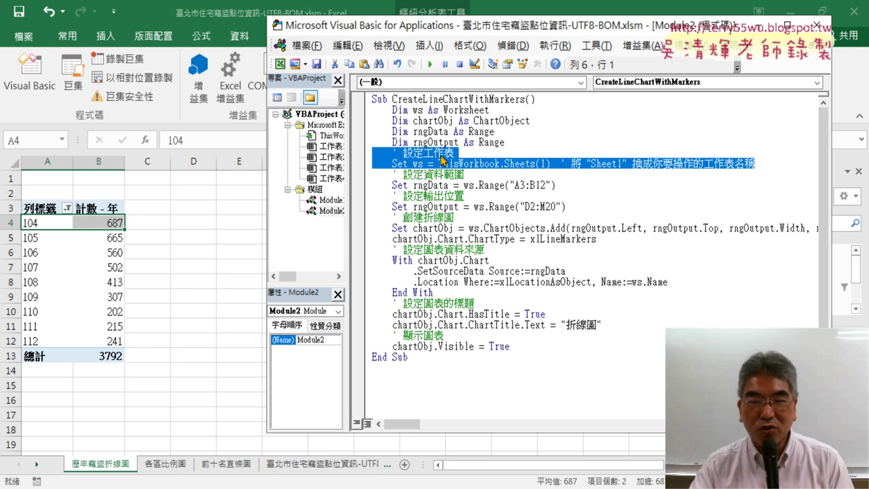
click(547, 163)
double_click(546, 164)
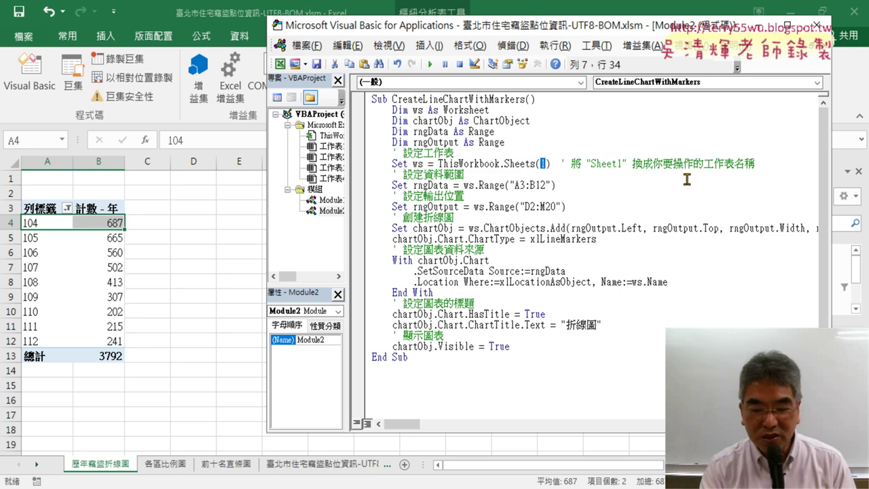
text("")
key(Left)
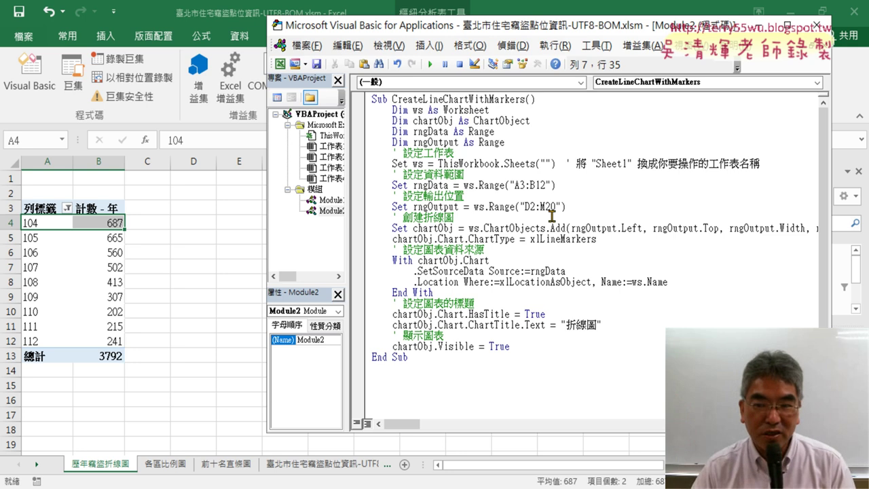
click(99, 464)
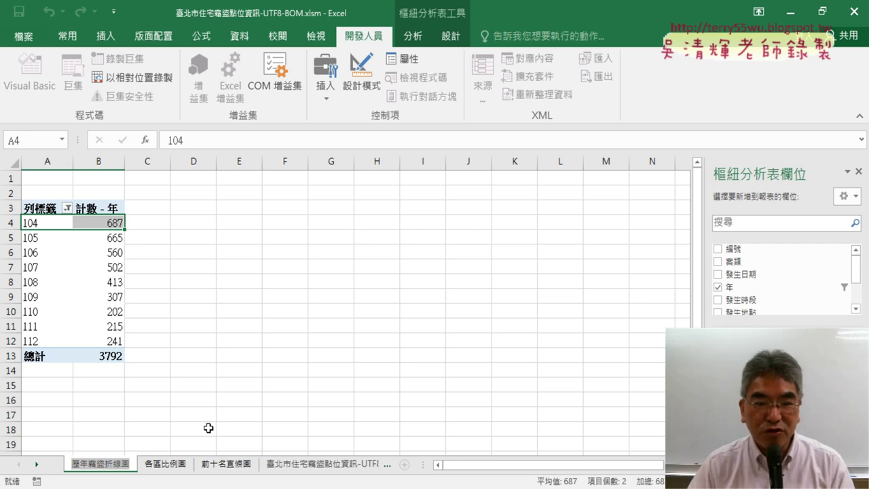
Step: Point the macro's worksheet at Sheets("歷年竊盜折線圖") in the VBA editor
click(175, 417)
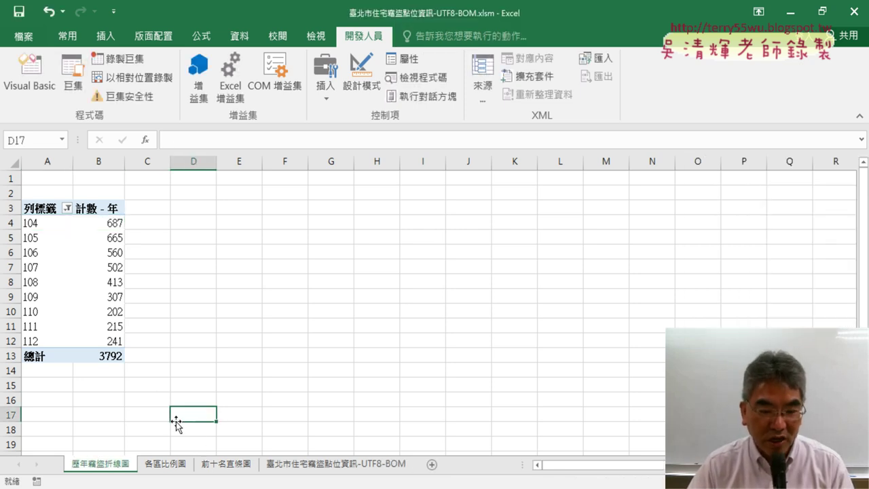
click(40, 79)
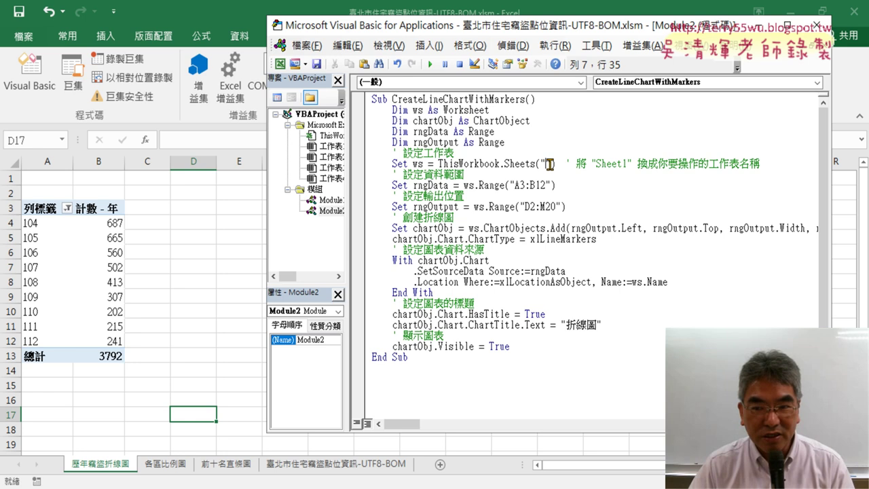
text(歷年竊盜折線圖)
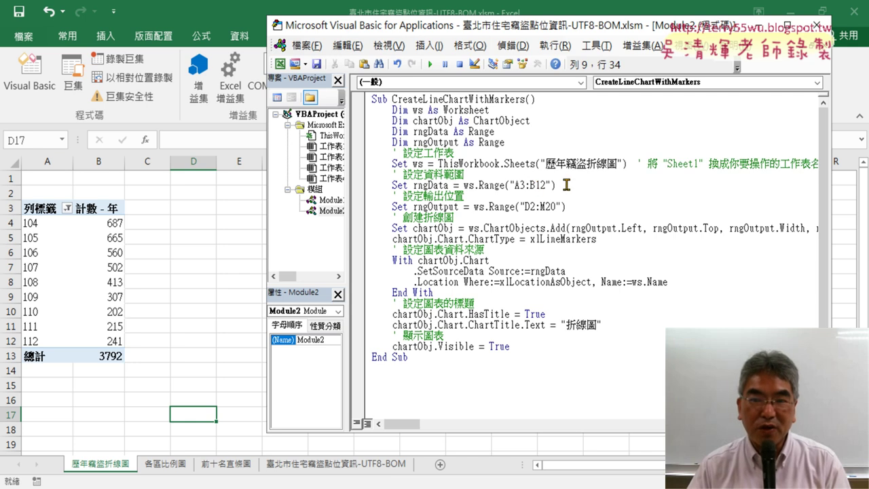
Step: Review the macro's A3:B12 data range, D2:M20 output range and ChartObjects creation line
drag(567, 185, 496, 185)
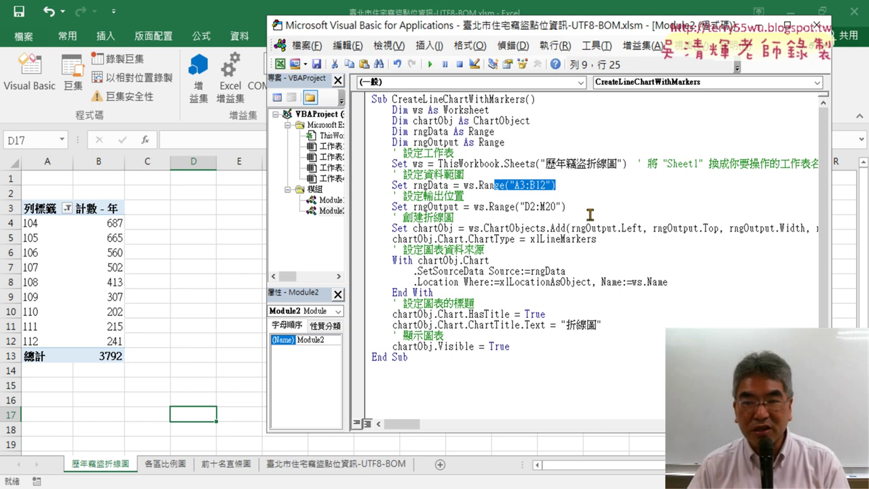
click(577, 213)
drag(523, 207, 455, 218)
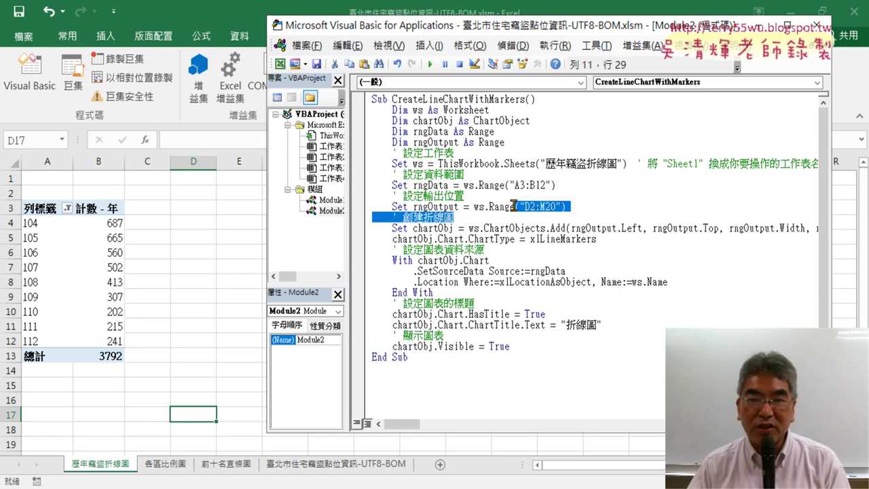
click(536, 206)
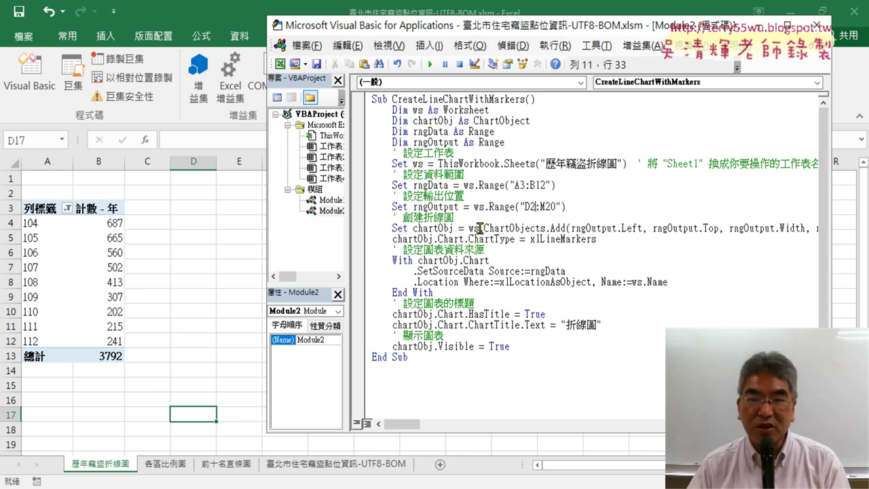
drag(459, 229, 413, 229)
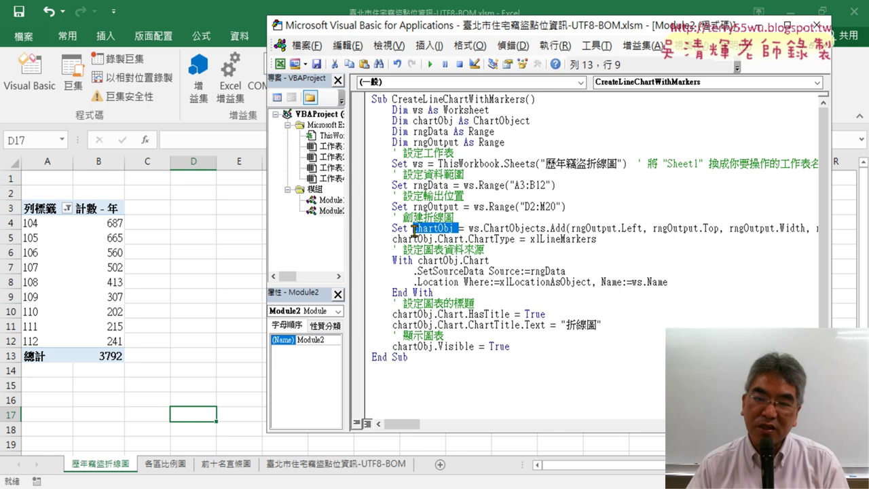
drag(484, 228, 534, 229)
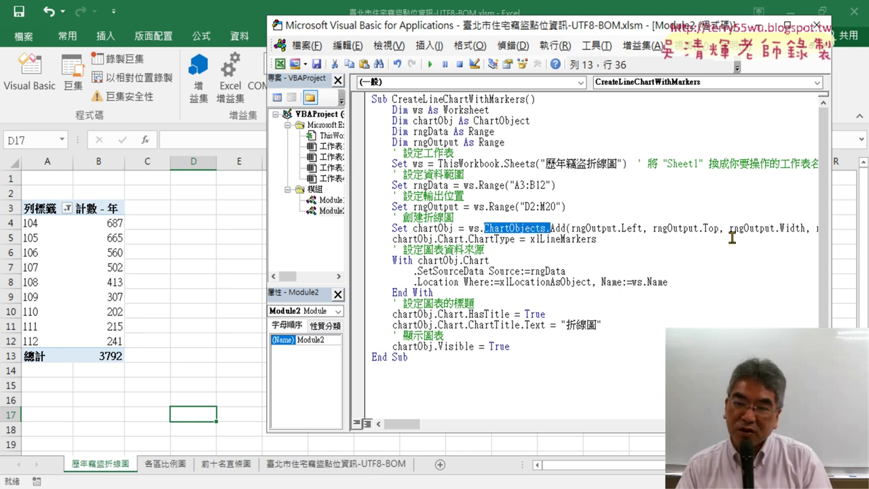
click(502, 229)
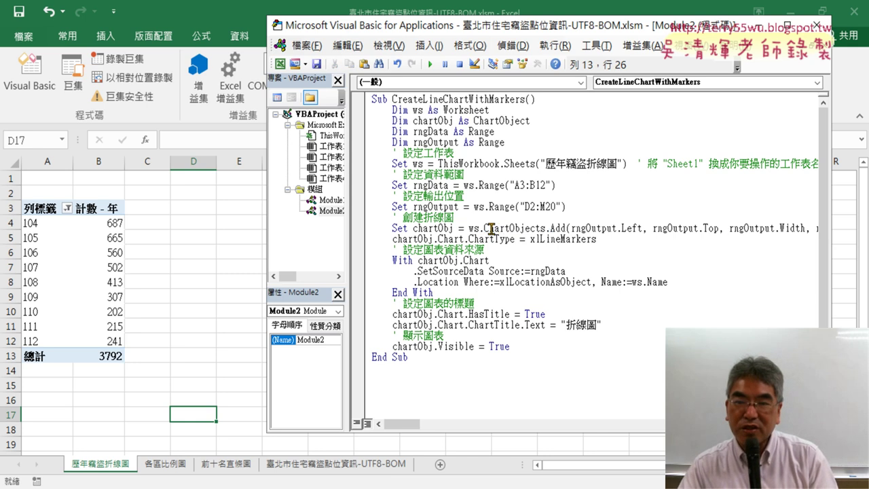
drag(485, 228, 545, 228)
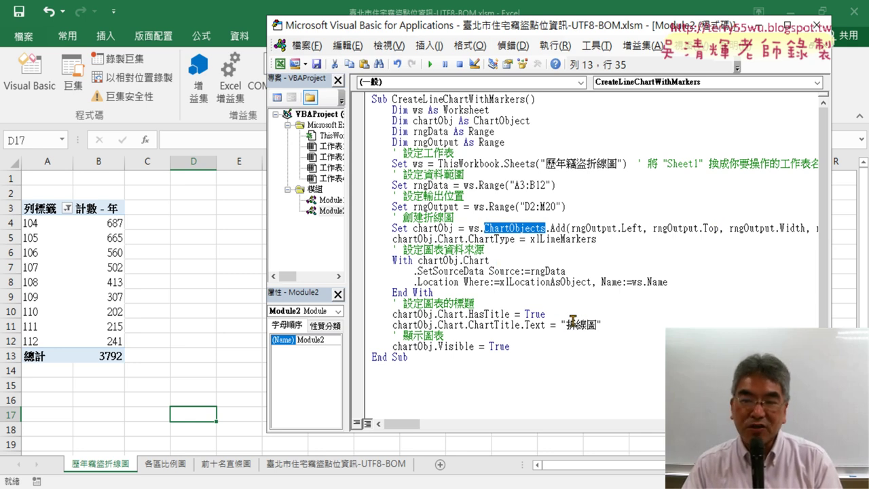
Step: Check the line making the chart visible, then move the VBA editor aside to uncover the sheet
drag(510, 347, 391, 346)
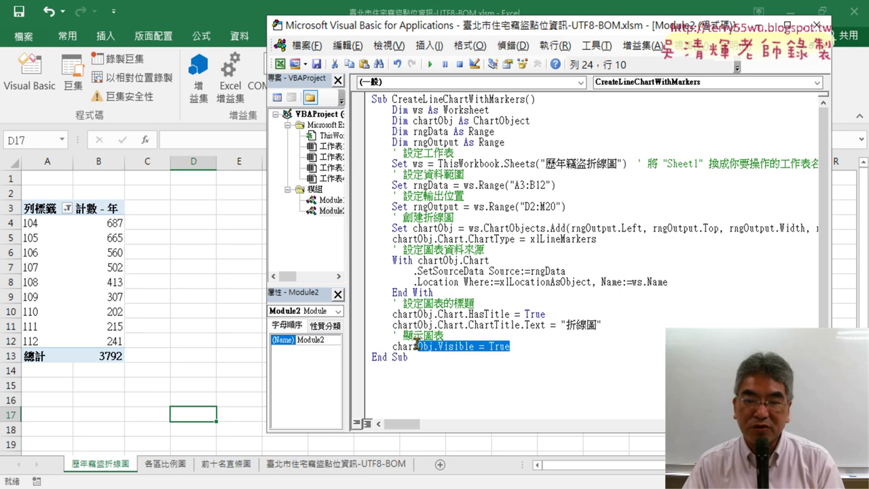
click(465, 271)
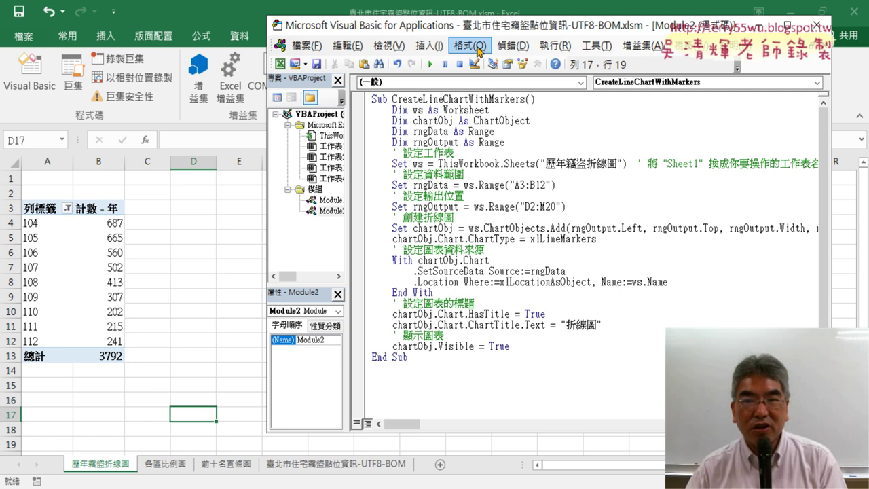
mouse_move(479, 30)
mouse_down()
mouse_move(598, 41)
mouse_move(509, 43)
mouse_up()
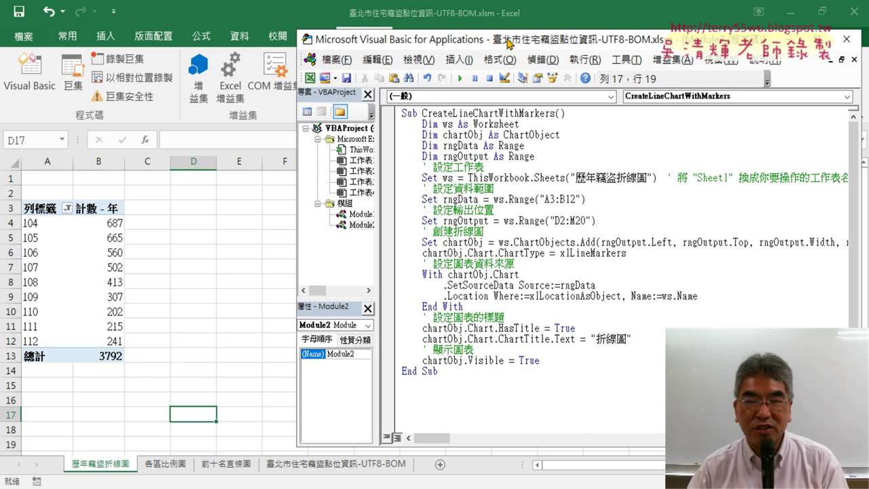
Step: Run CreateLineChartWithMarkers to plot years 104–112 as the 折線圖 marker line chart
drag(572, 177, 645, 177)
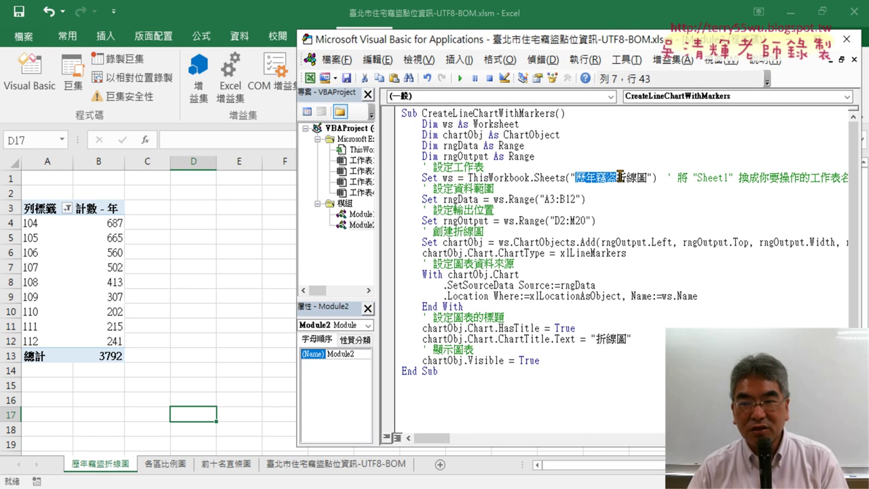
click(512, 255)
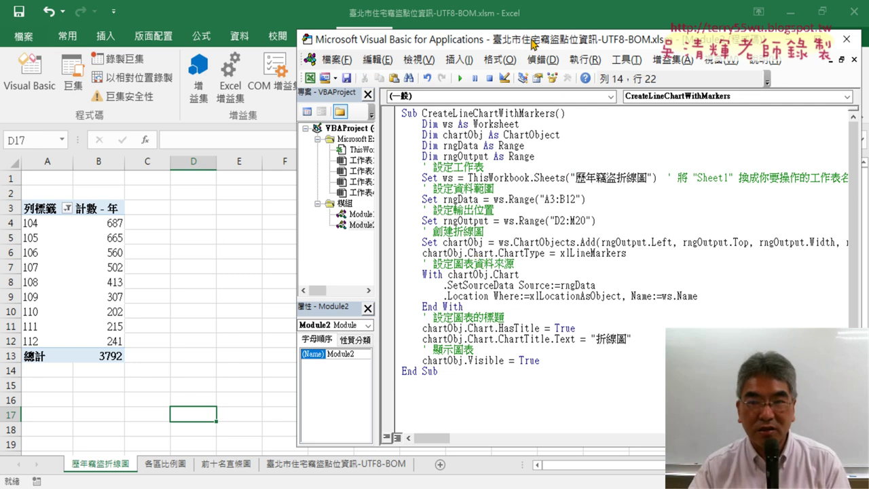
drag(533, 43, 656, 40)
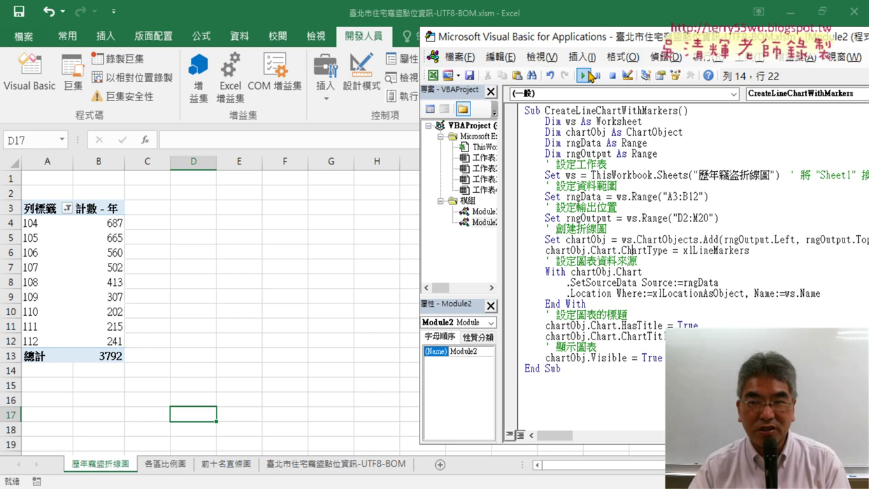
click(584, 75)
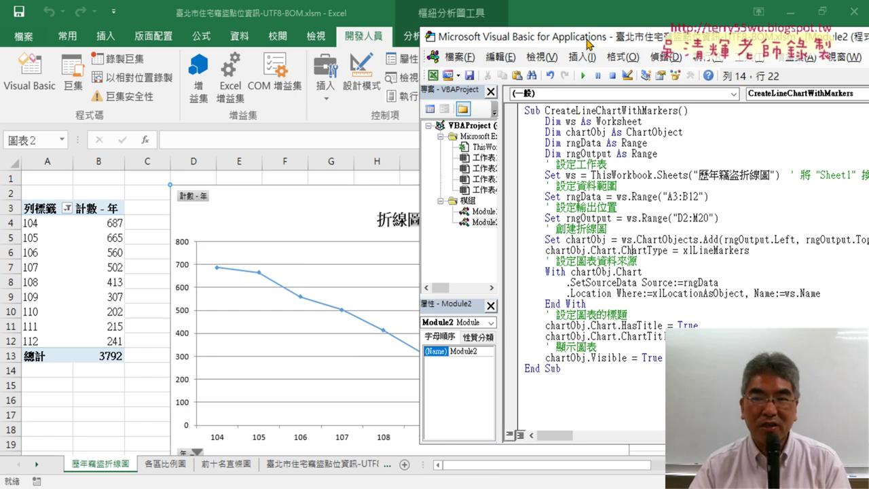
drag(588, 44, 774, 44)
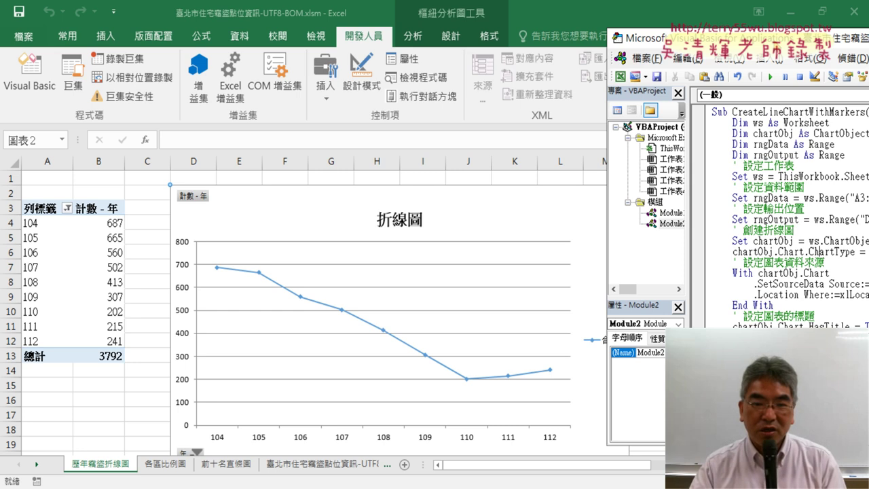
drag(775, 44, 610, 28)
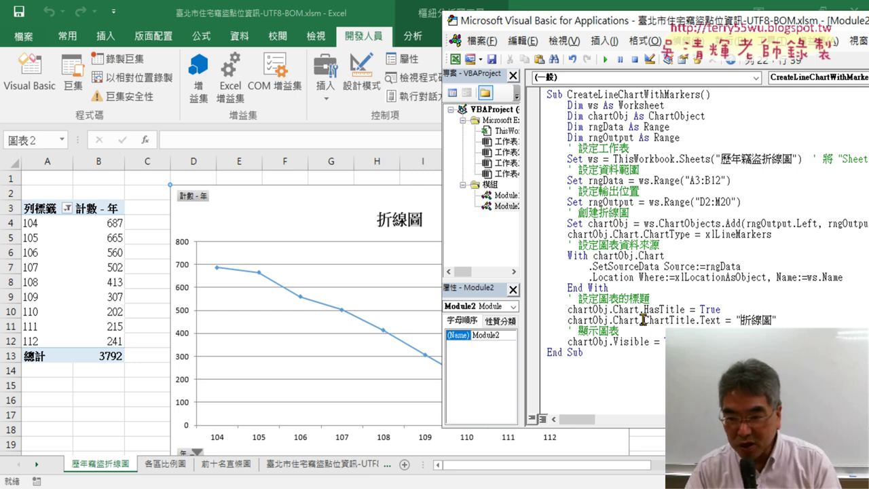
drag(643, 320, 722, 322)
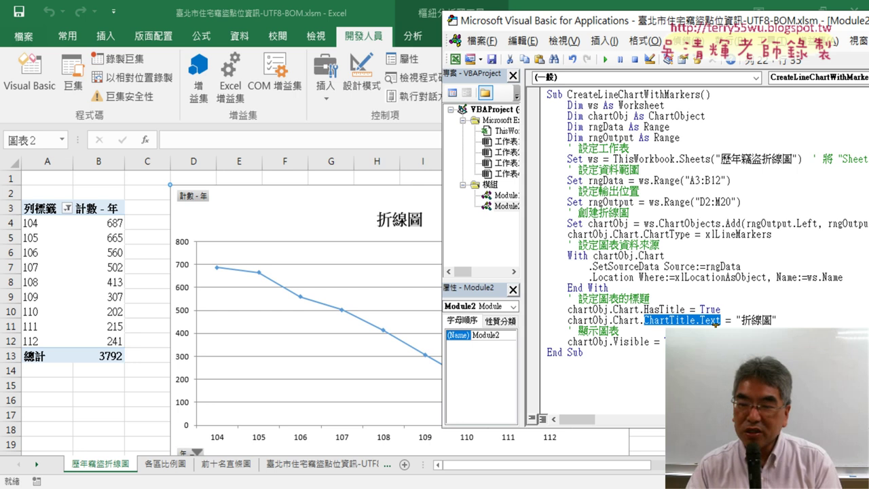
Step: Change ChartTitle.Text to 歷年竊盜折線圖 and rerun the macro to rebuild the chart
click(743, 320)
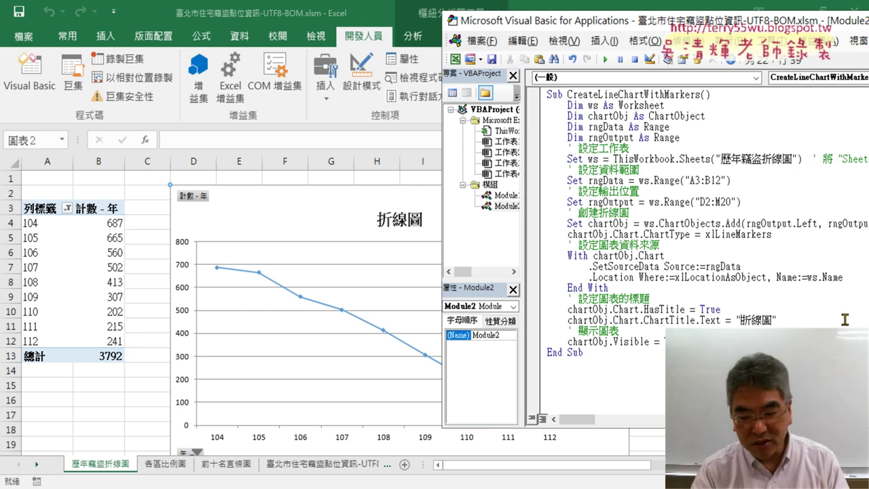
text(ㄉ)
key(shift+Right)
text(ㄌ)
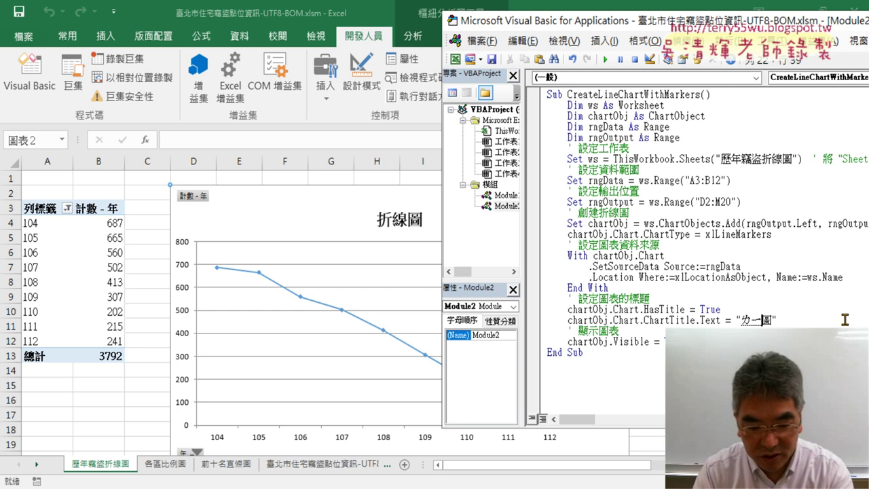
text(4su06fu,)
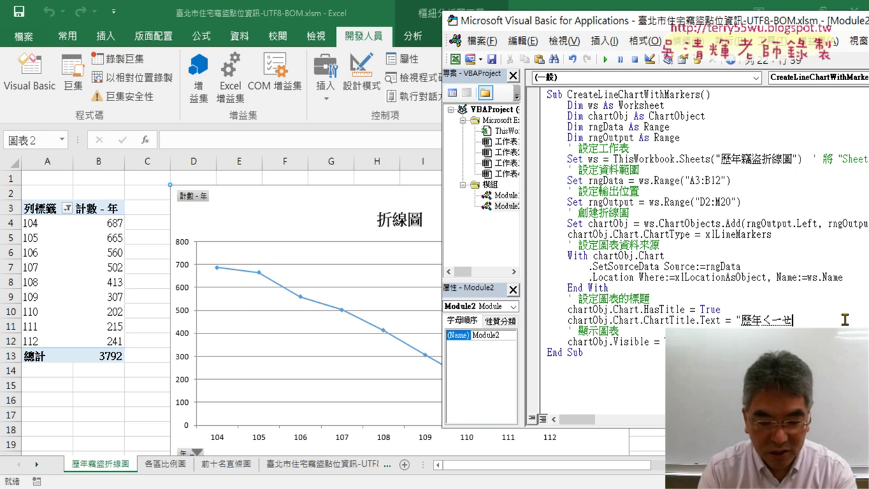
text(42l4)
key(Return)
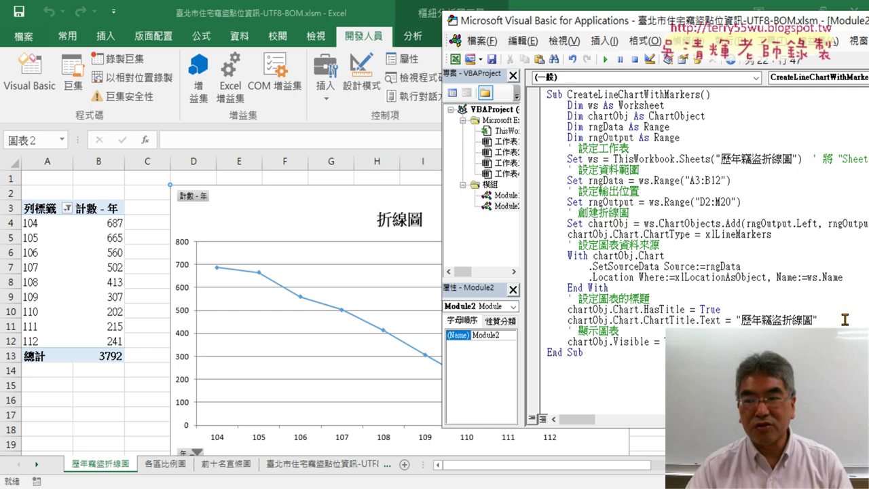
click(773, 305)
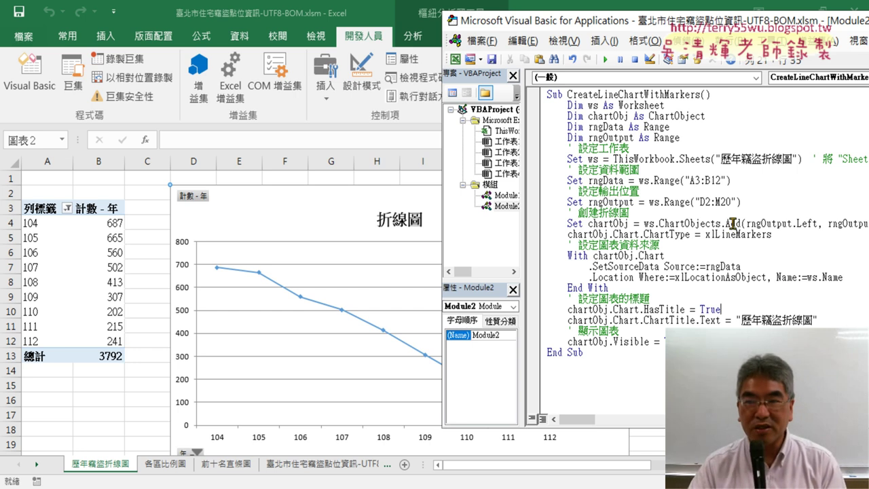
click(605, 59)
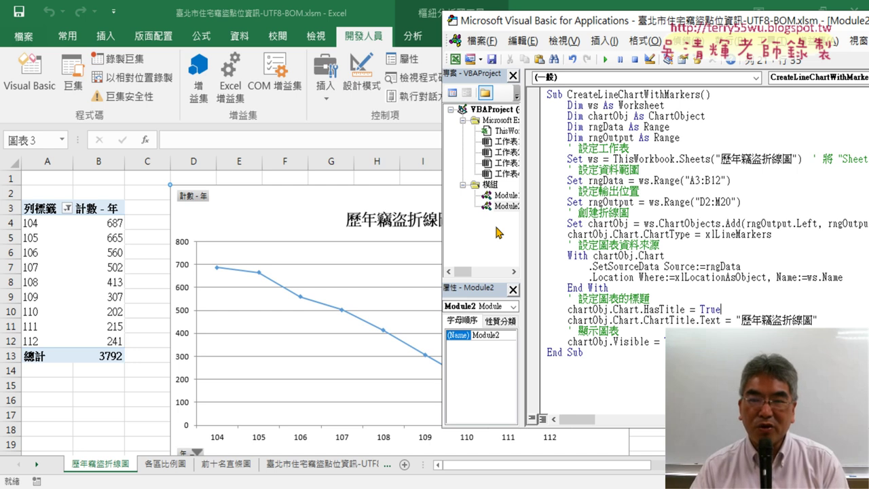
Step: Copy DeleteAllCharts from the Google Docs code into Module2 below CreateLineChartWithMarkers, then minimize Chrome
key(alt+Tab)
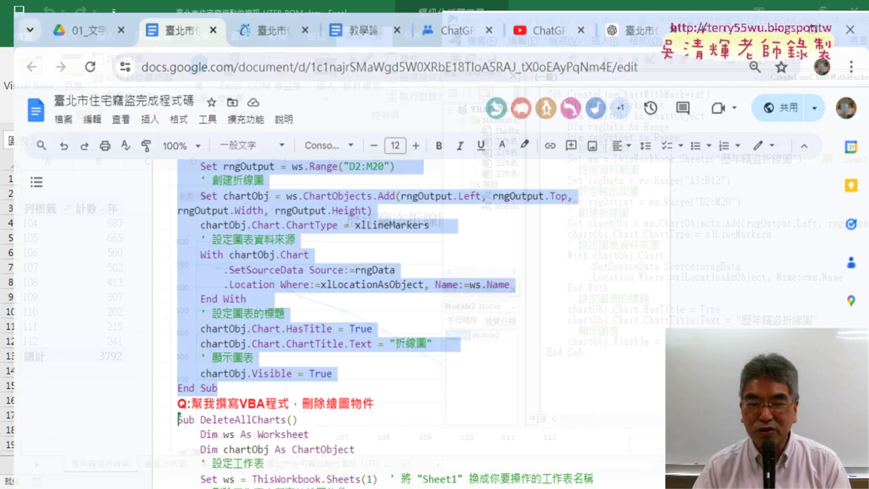
scroll(522, 318, down, 3)
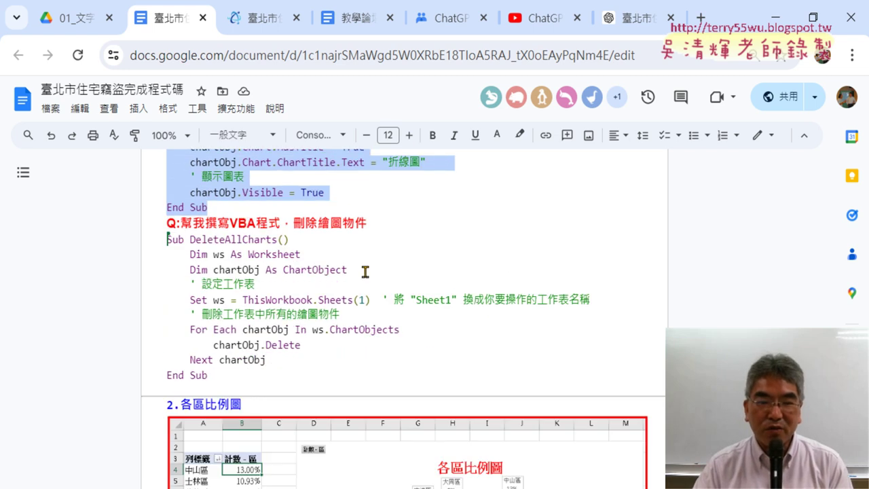
drag(180, 223, 368, 222)
click(343, 223)
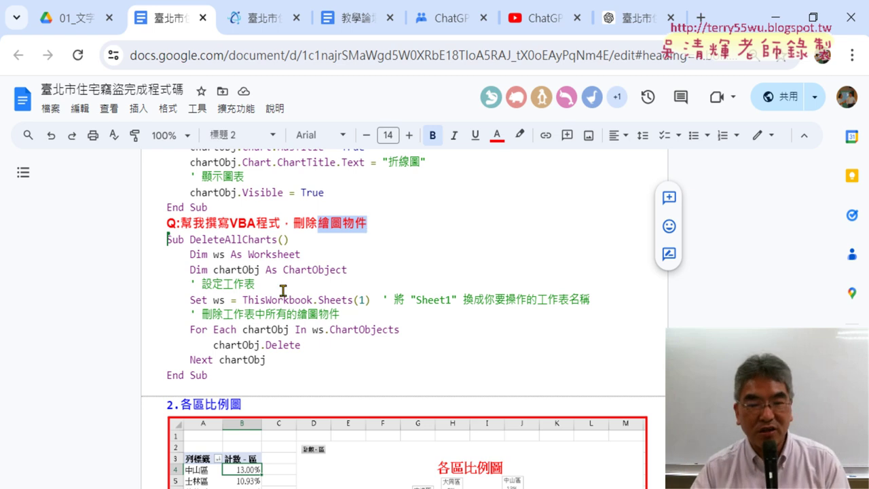
drag(226, 377, 163, 242)
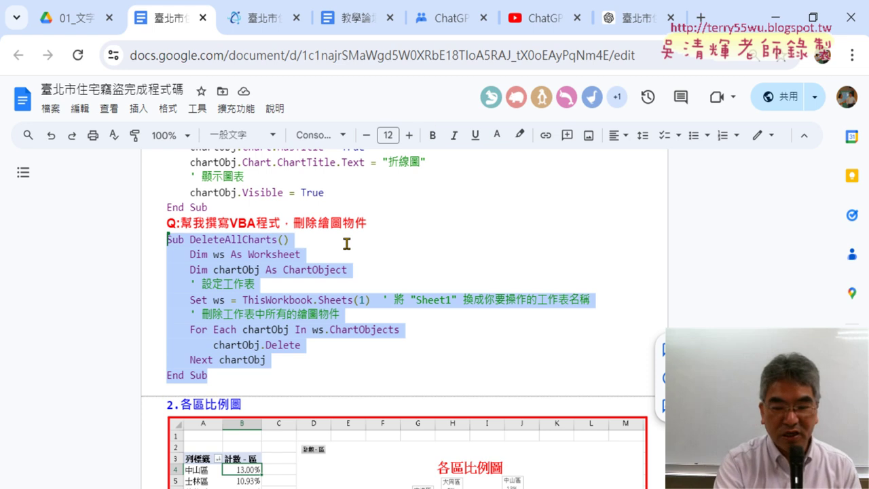
key(alt+Tab)
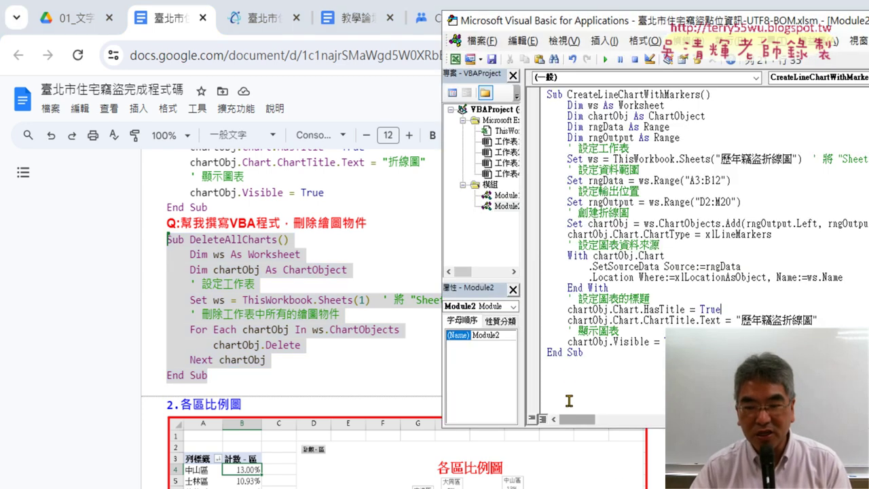
click(572, 375)
key(ctrl+v)
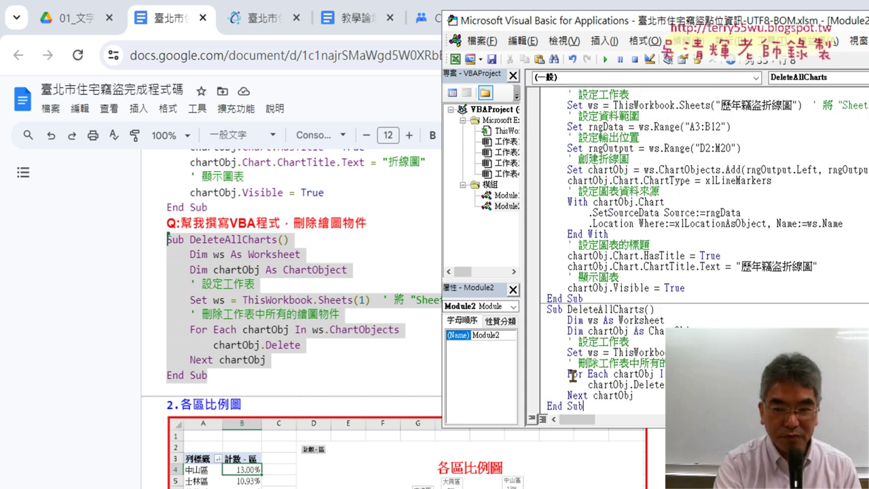
click(733, 8)
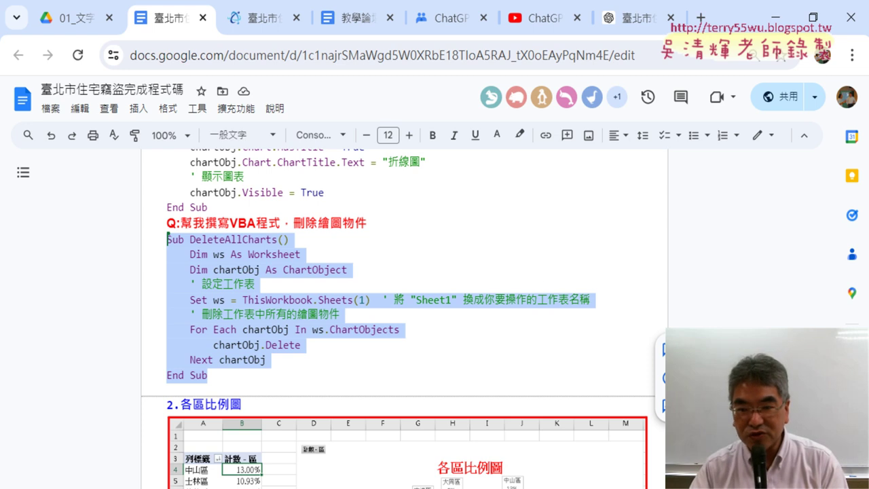
click(777, 17)
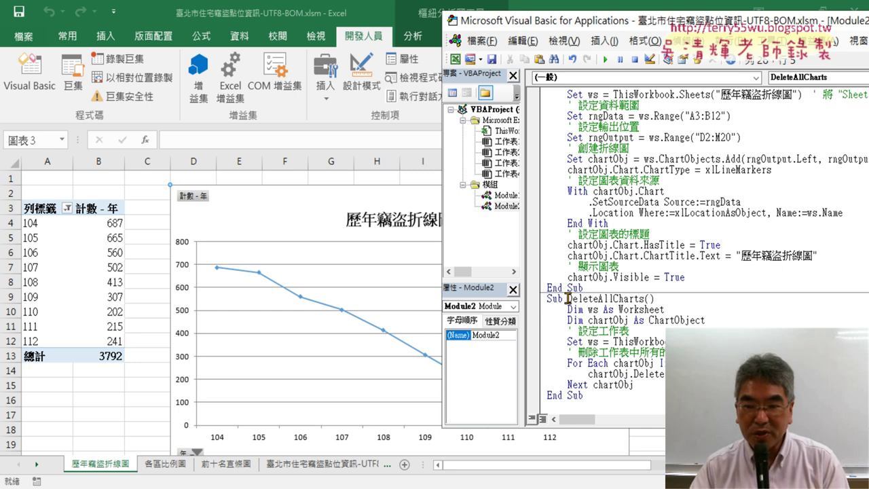
Step: Inspect DeleteAllCharts and copy the sheet name 歷年竊盜折線圖 from the chart macro
drag(567, 298, 644, 298)
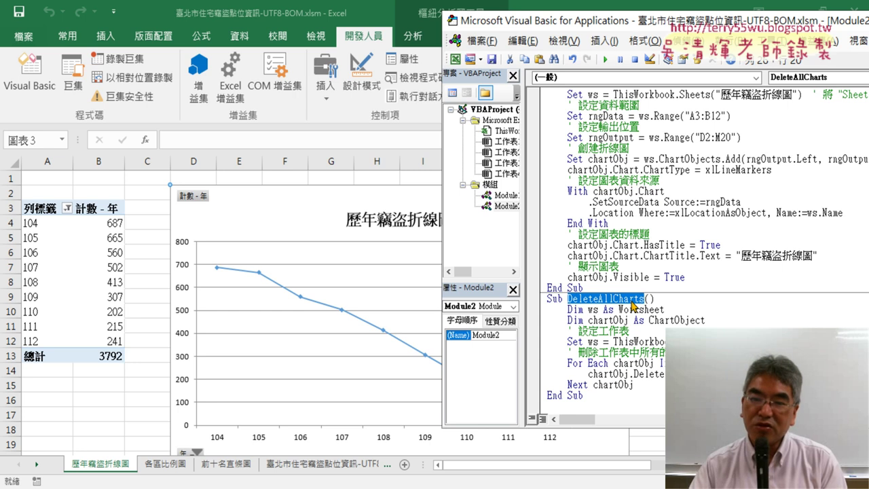
click(661, 344)
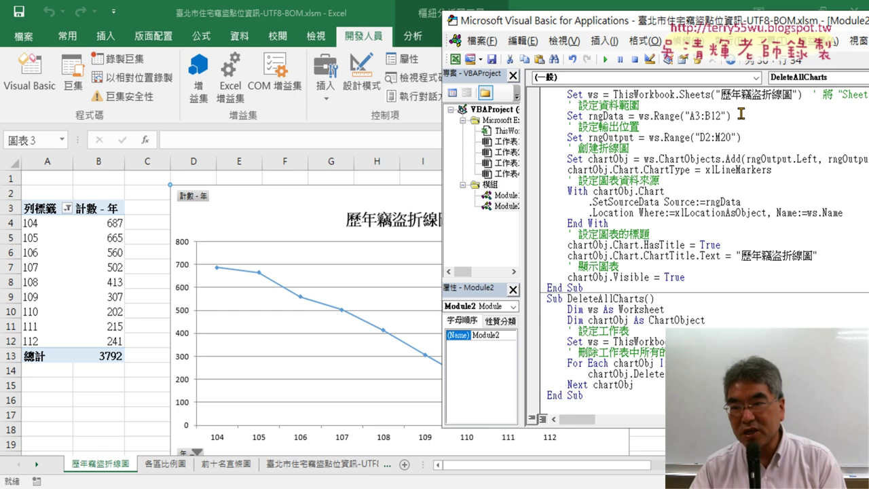
mouse_move(722, 94)
mouse_down()
mouse_move(756, 95)
mouse_move(722, 94)
mouse_up()
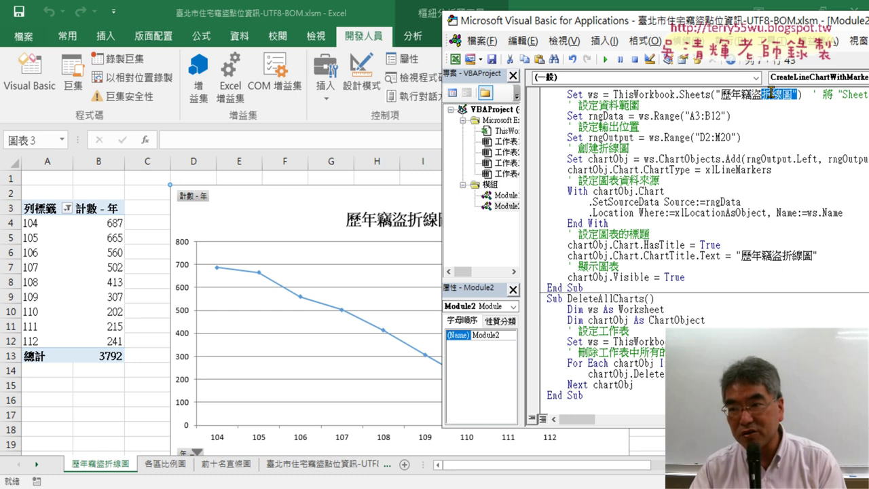
right_click(738, 104)
click(767, 121)
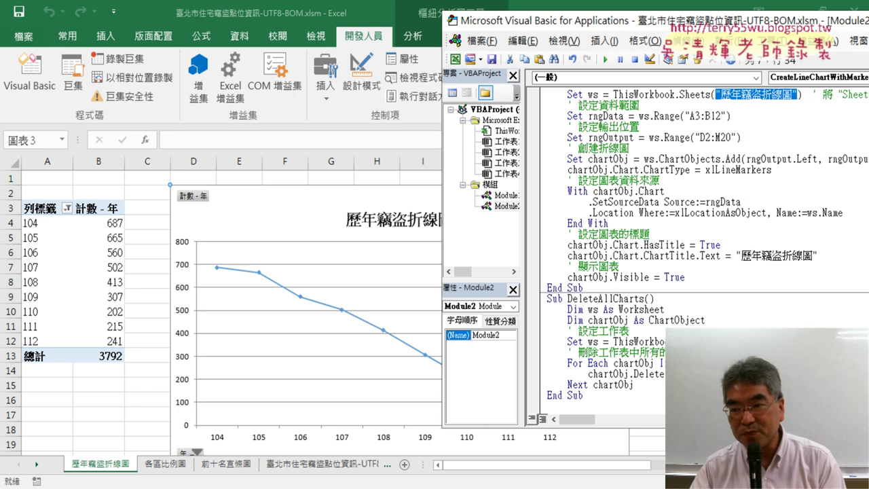
Step: Review the For Each delete loop and run DeleteAllCharts to remove the line chart
click(649, 341)
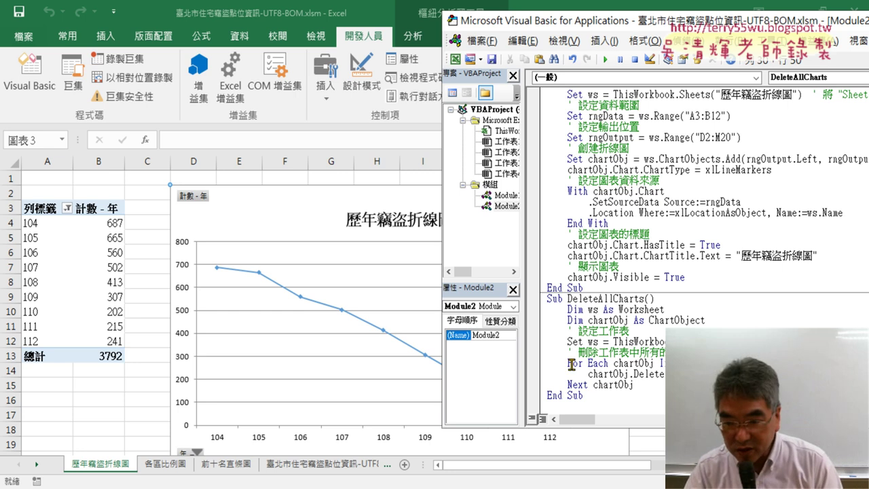
drag(568, 363, 605, 363)
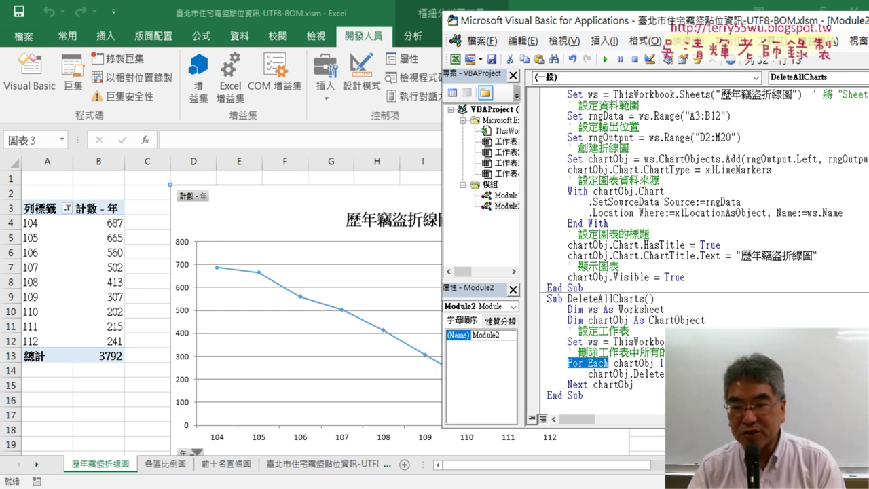
click(745, 362)
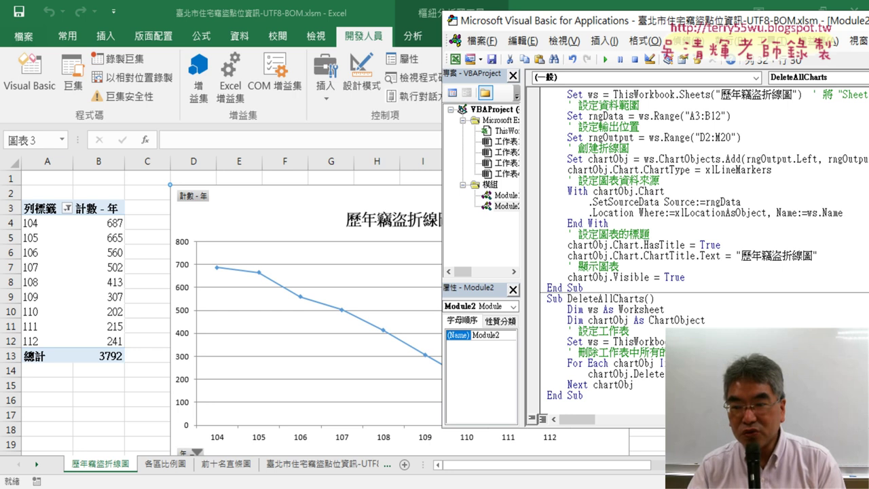
drag(664, 375, 630, 374)
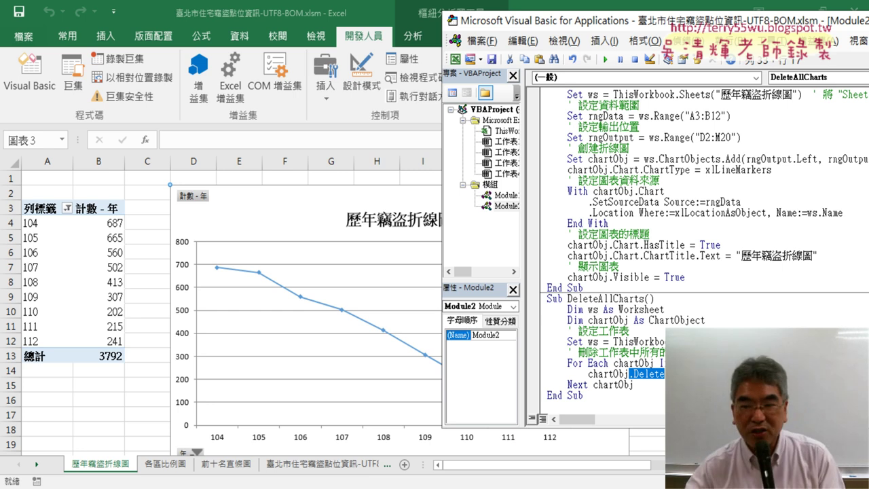
click(700, 353)
click(606, 60)
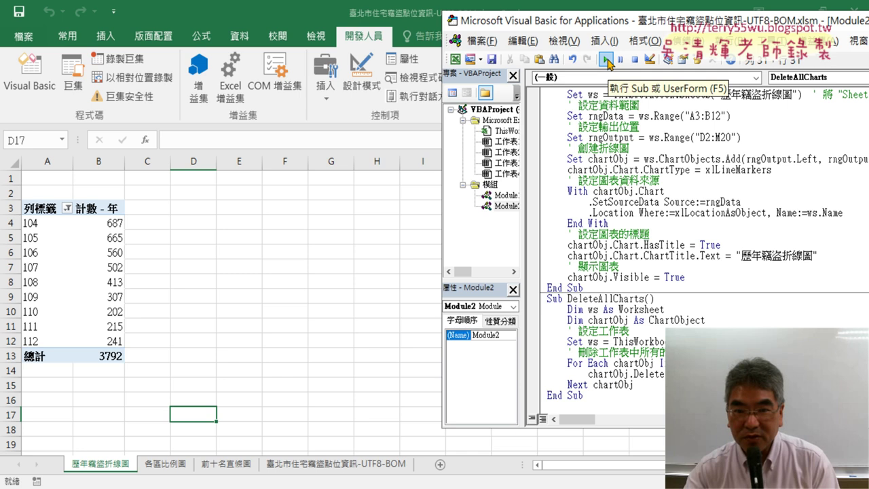
click(650, 170)
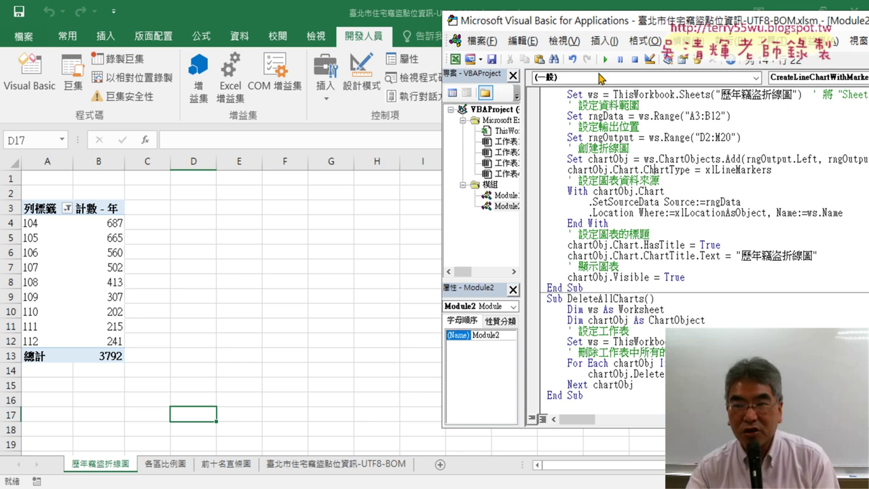
Step: Rerun CreateLineChartWithMarkers to restore the 歷年竊盜折線圖 chart, then select the macro name
click(606, 60)
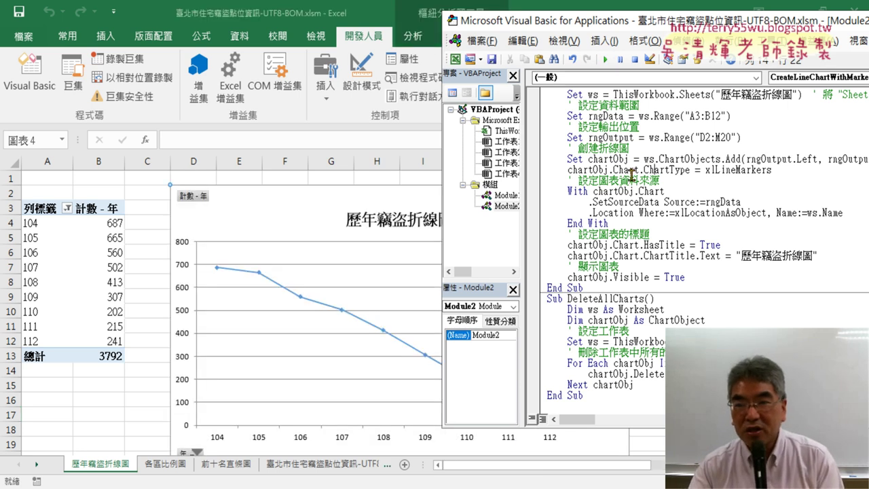
scroll(632, 175, up, 2)
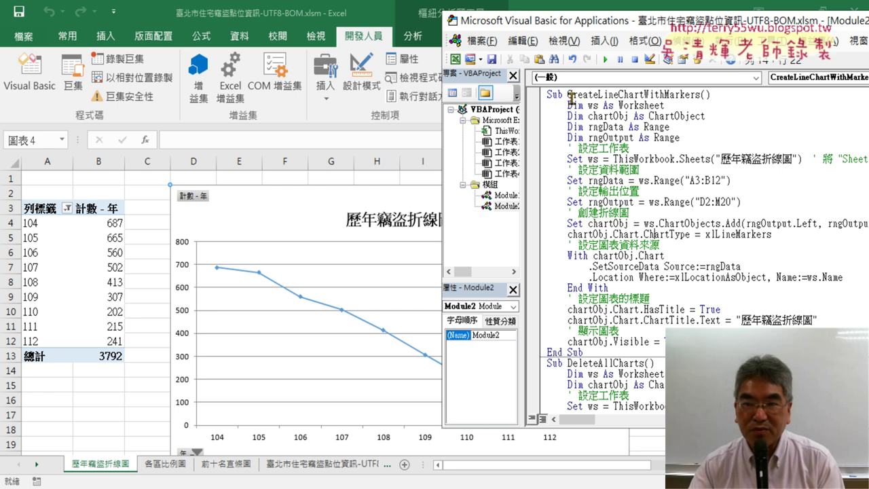
drag(565, 95, 689, 95)
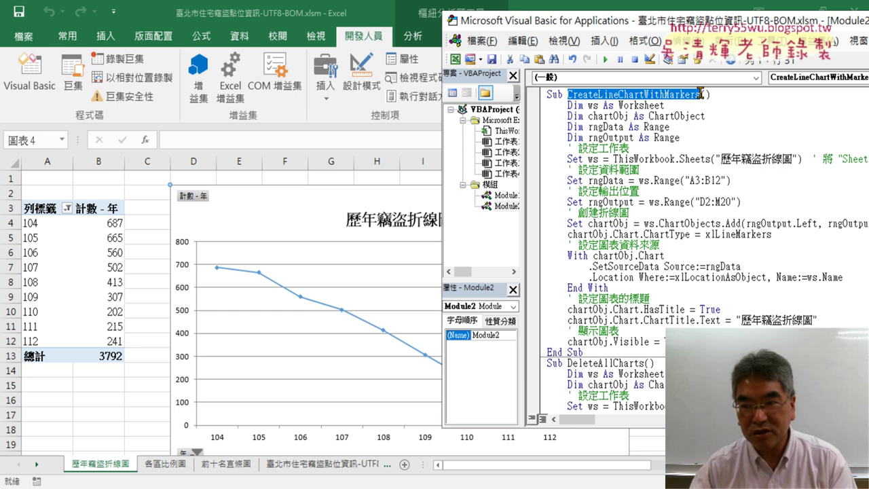
drag(720, 158, 791, 158)
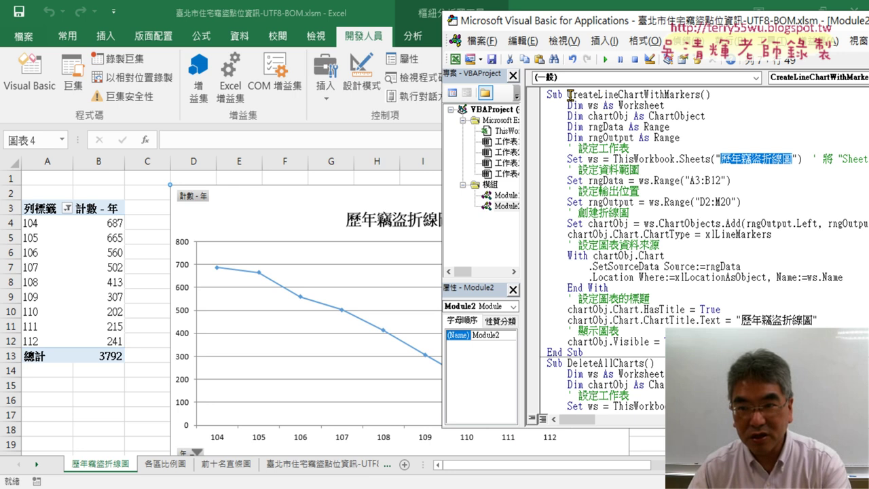
drag(569, 95, 698, 95)
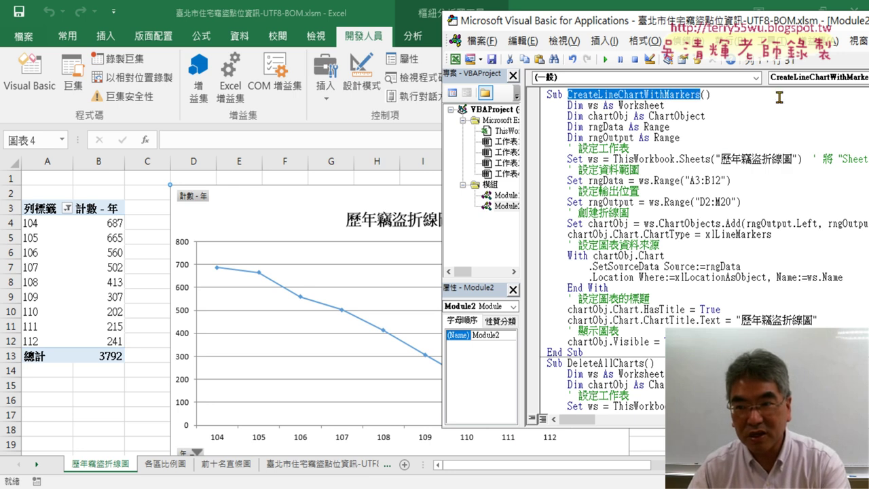
Step: Rename the macros to 歷年竊盜折線圖 and 刪圖
key(ctrl+v)
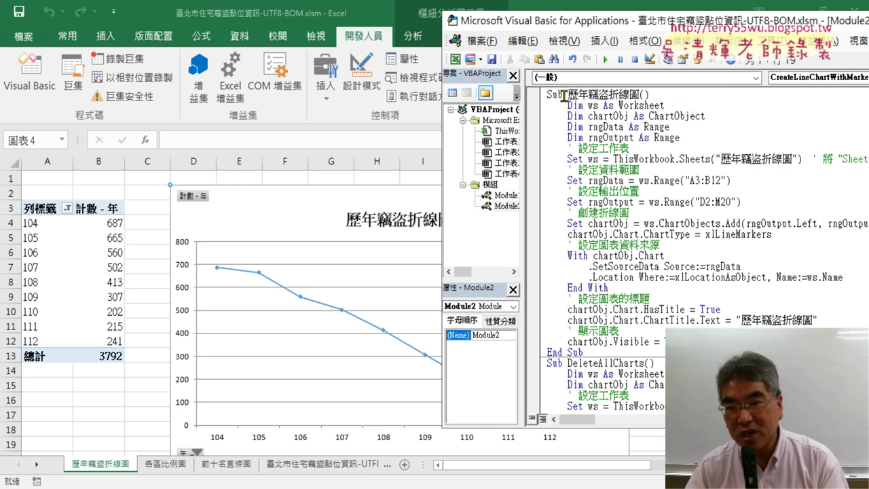
drag(642, 95, 635, 95)
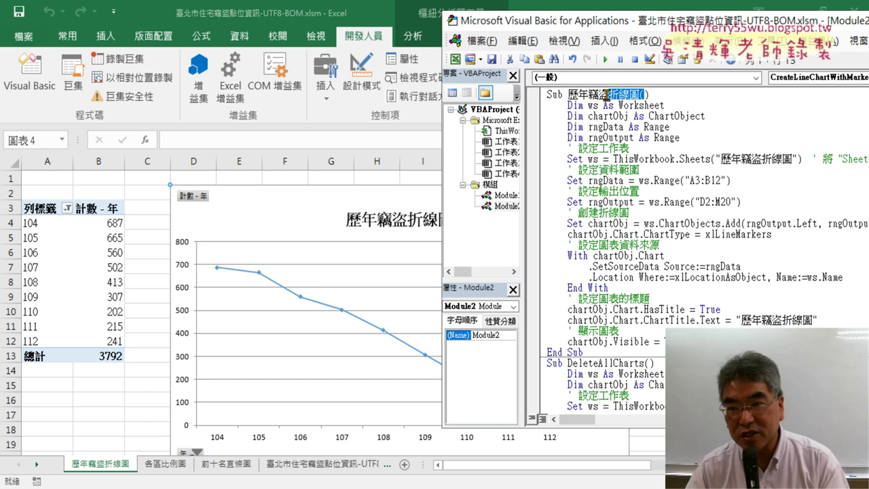
drag(567, 95, 632, 95)
scroll(687, 146, down, 2)
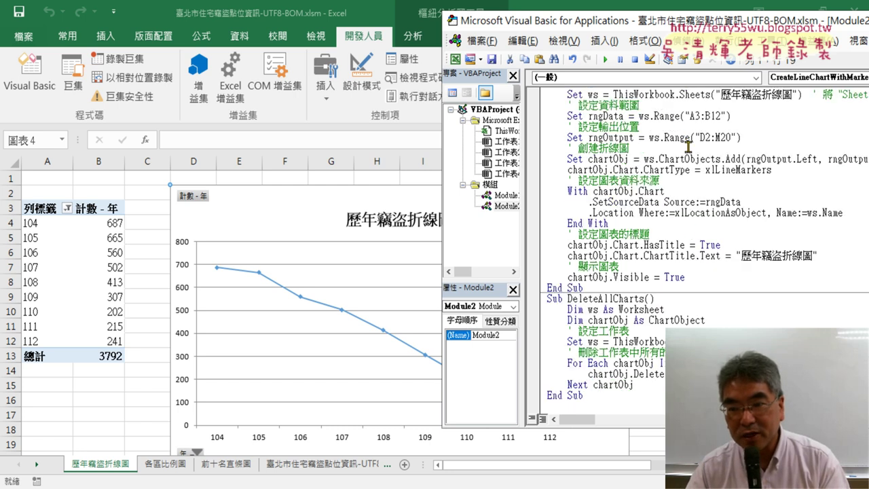
drag(567, 299, 640, 297)
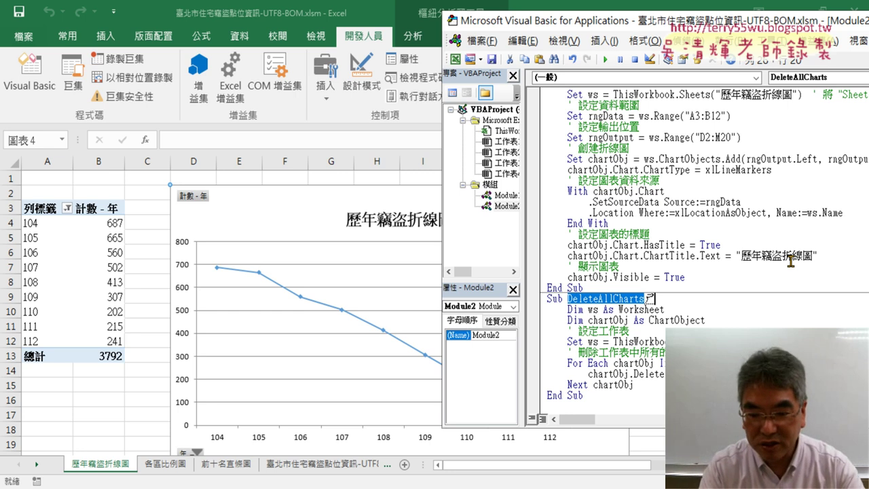
key(ctrl+c)
text(刪除)
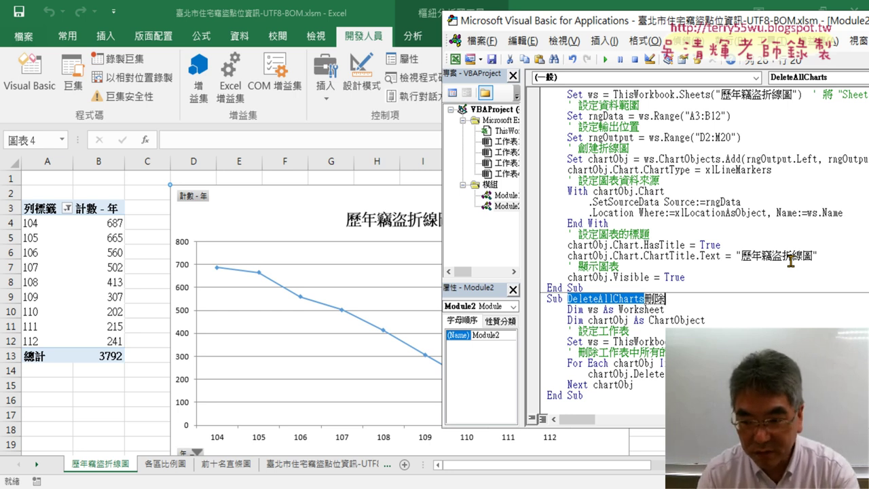
text(山圖)
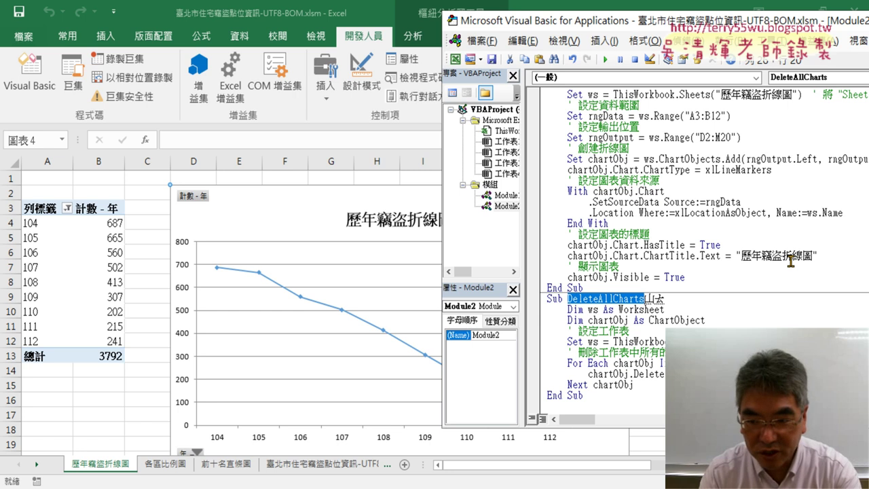
key(Down)
key(Down)
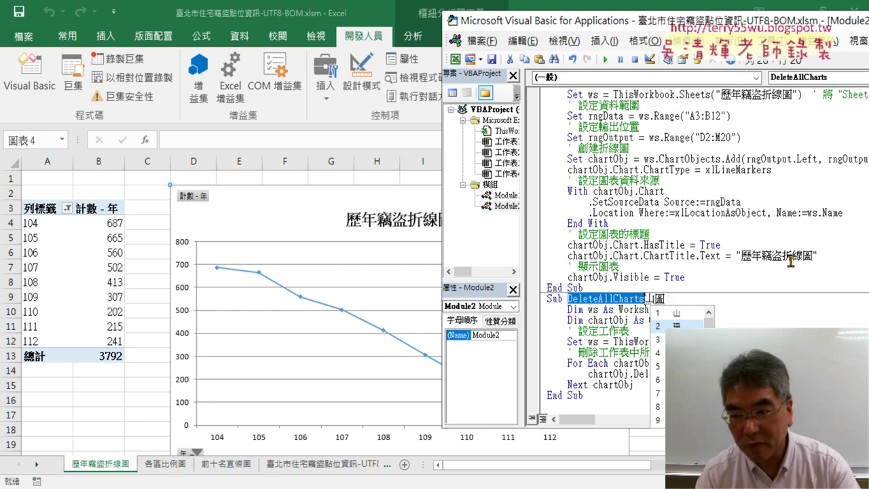
key(Down)
key(Down)
key(Return)
key(Return)
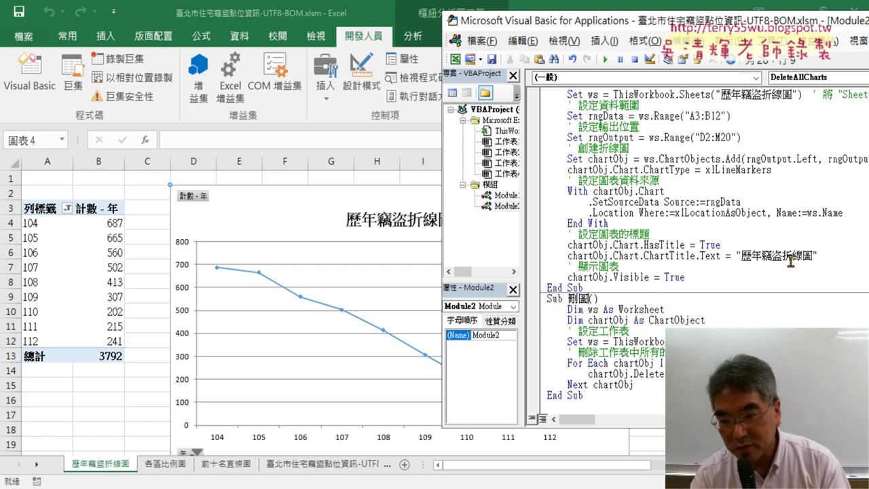
Step: Run 刪圖 then 歷年竊盜折線圖 to delete and recreate the chart, and hide the editor
click(615, 342)
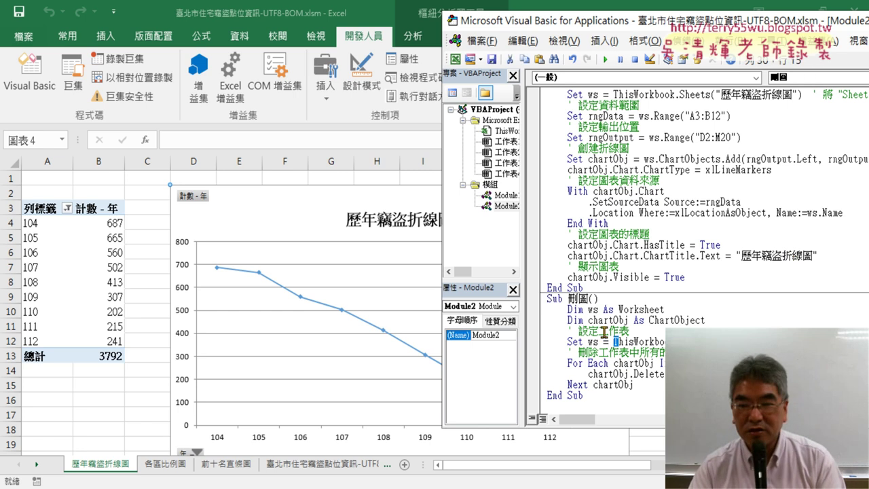
click(605, 61)
click(613, 170)
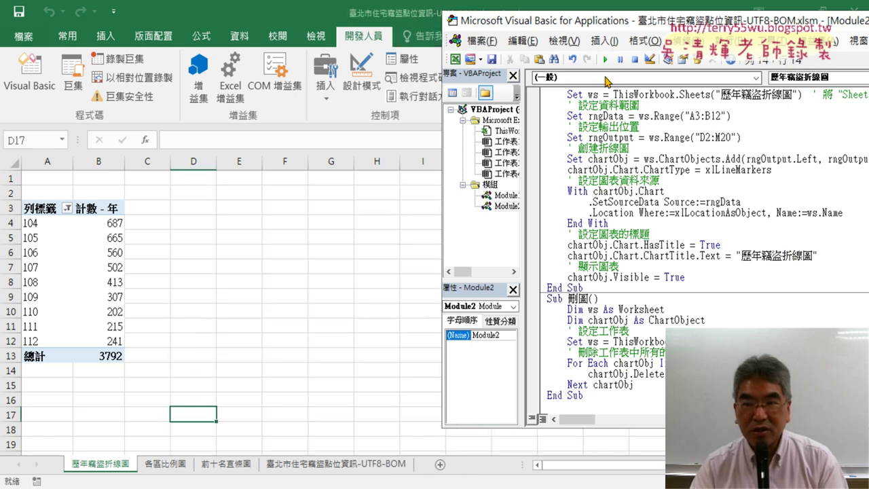
click(606, 61)
drag(614, 21, 183, 23)
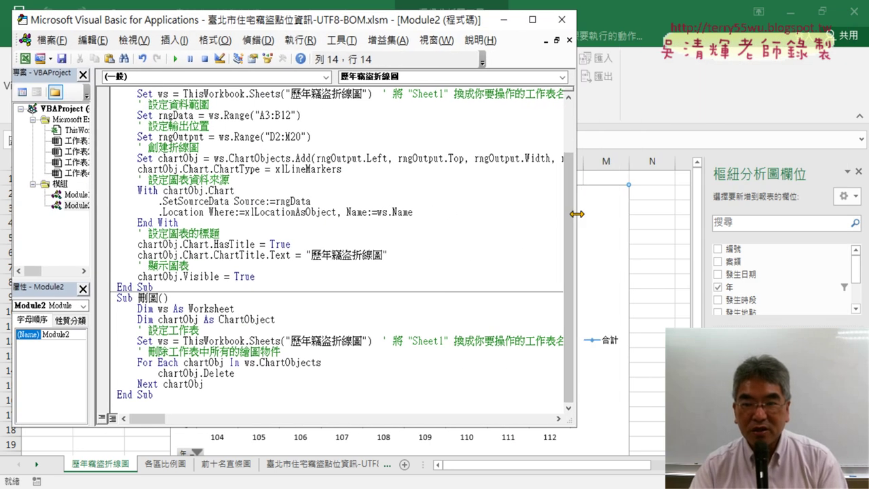
drag(576, 211, 467, 210)
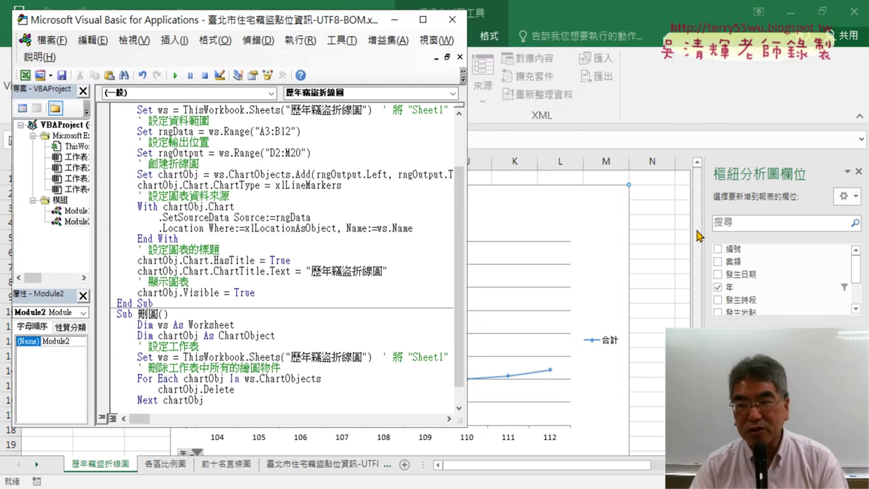
click(738, 229)
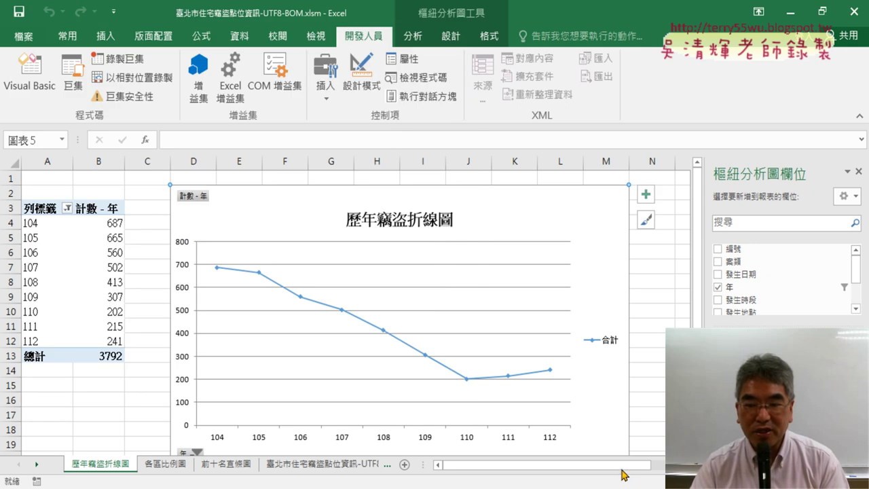
Step: Annotate the recreated chart, check the 歷年竊盜折線圖 macro name, and return to the workbook
drag(641, 468, 662, 467)
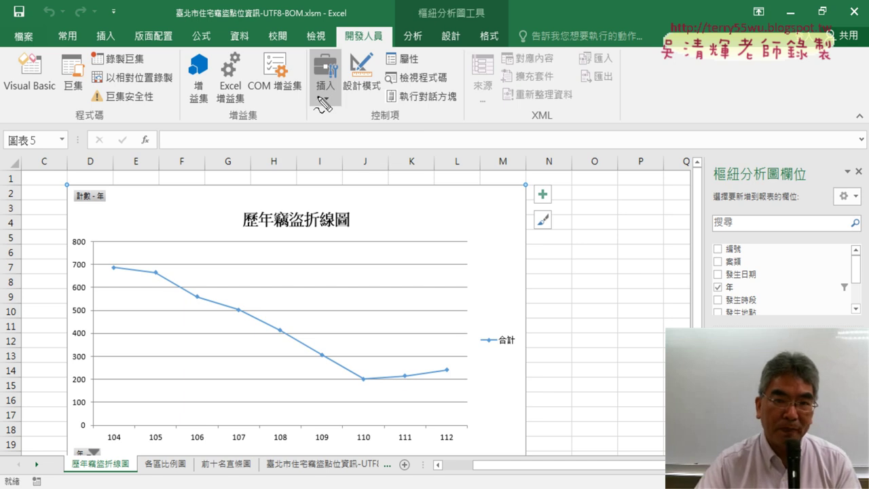
drag(387, 29, 392, 33)
drag(330, 110, 332, 118)
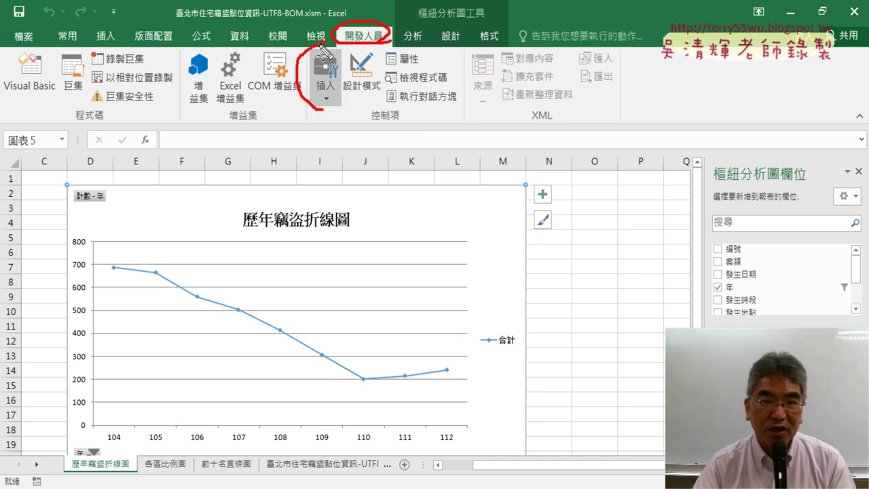
key(Escape)
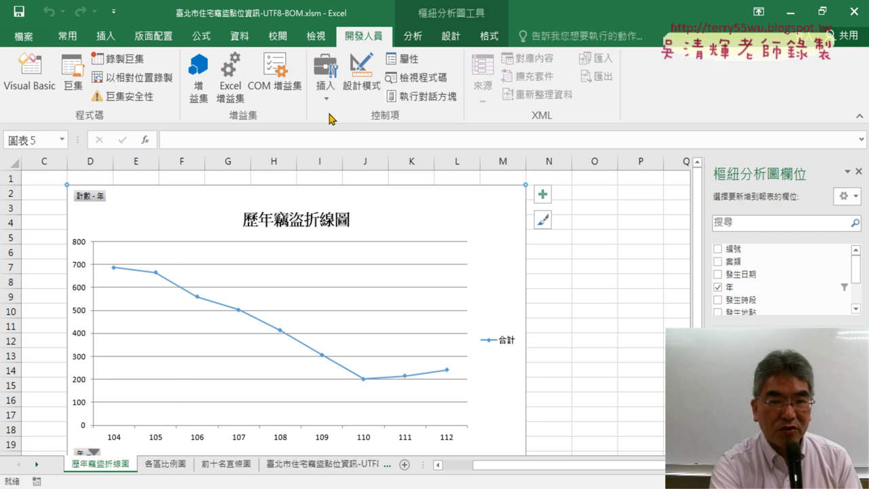
key(alt+F11)
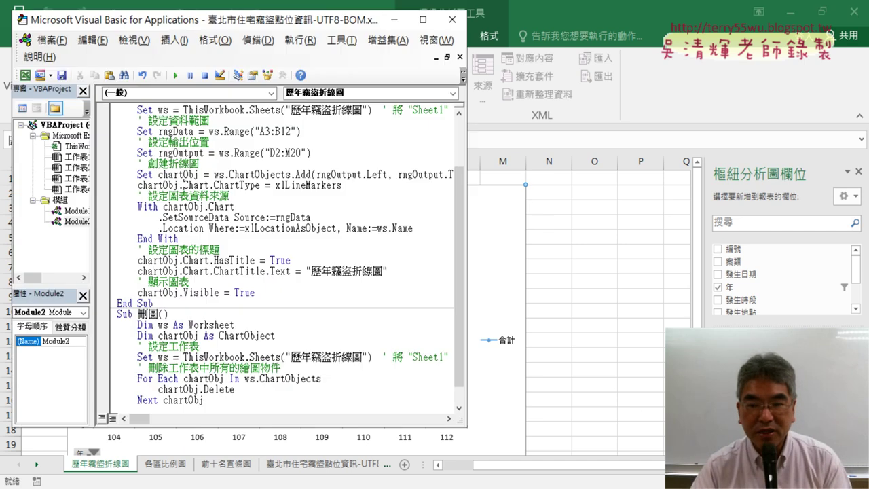
scroll(231, 152, up, 2)
drag(139, 109, 200, 110)
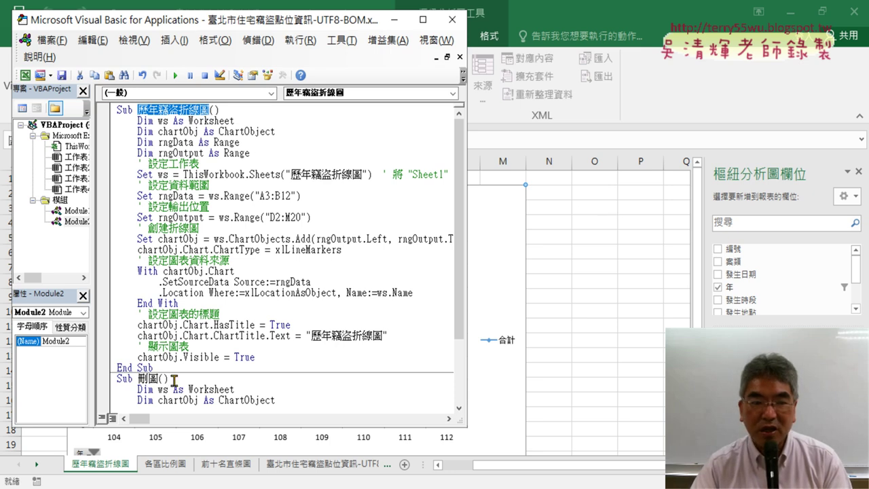
click(724, 106)
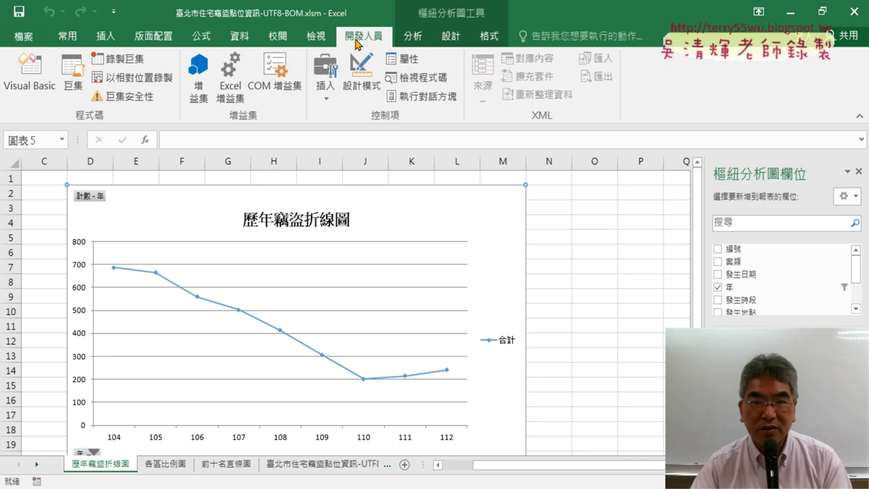
Step: Insert a form button to the right of the chart
click(326, 92)
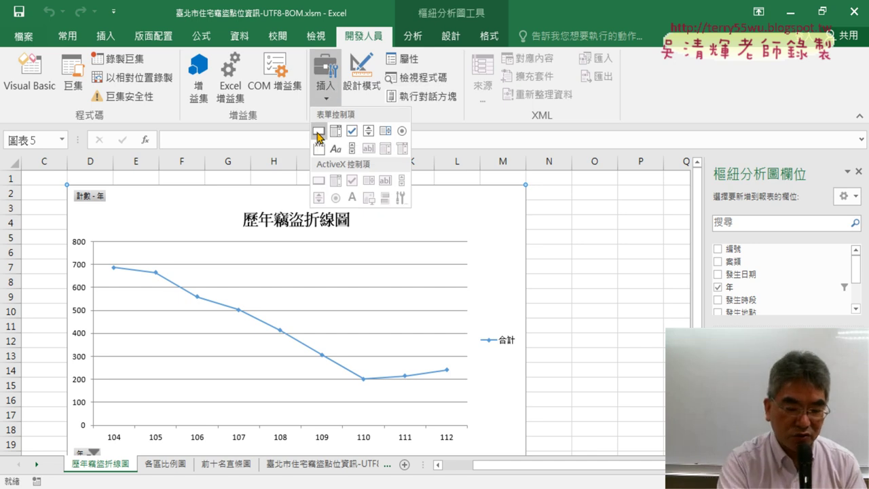
drag(320, 138, 322, 141)
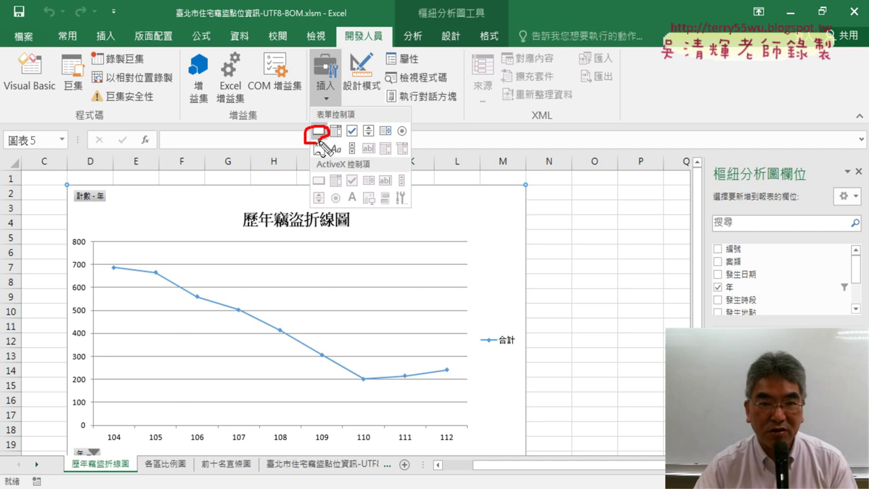
key(Escape)
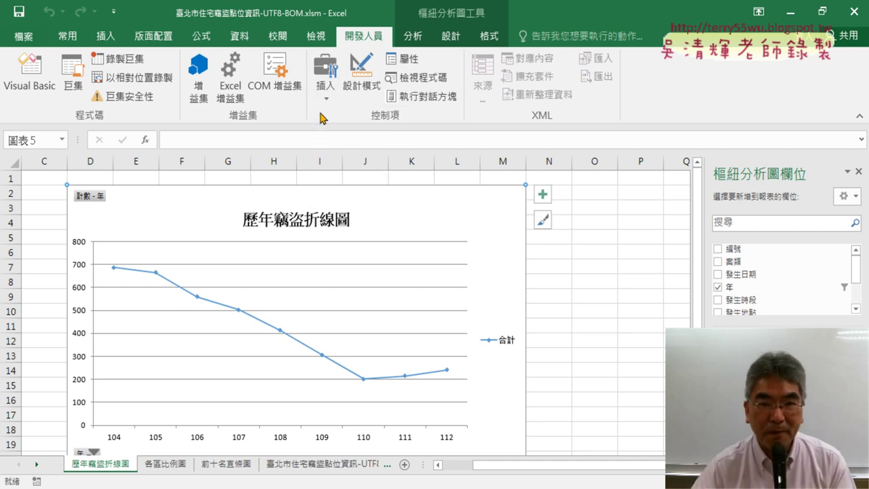
click(326, 84)
click(319, 135)
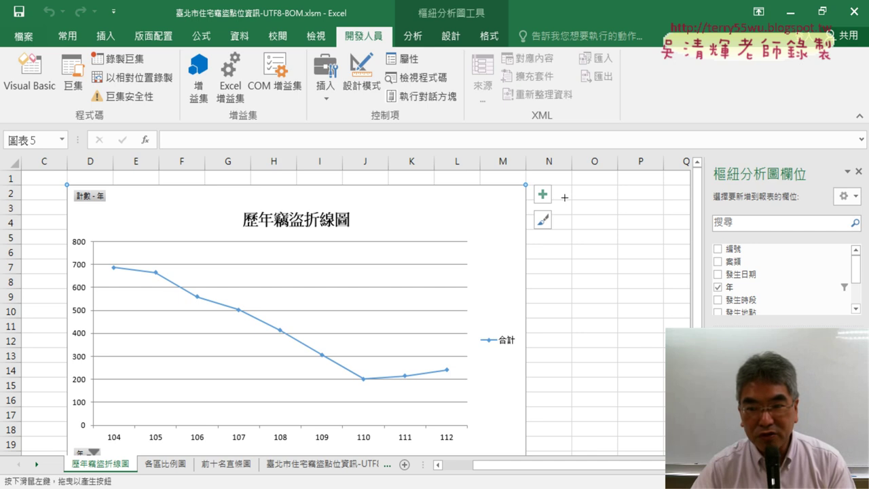
drag(564, 198, 680, 227)
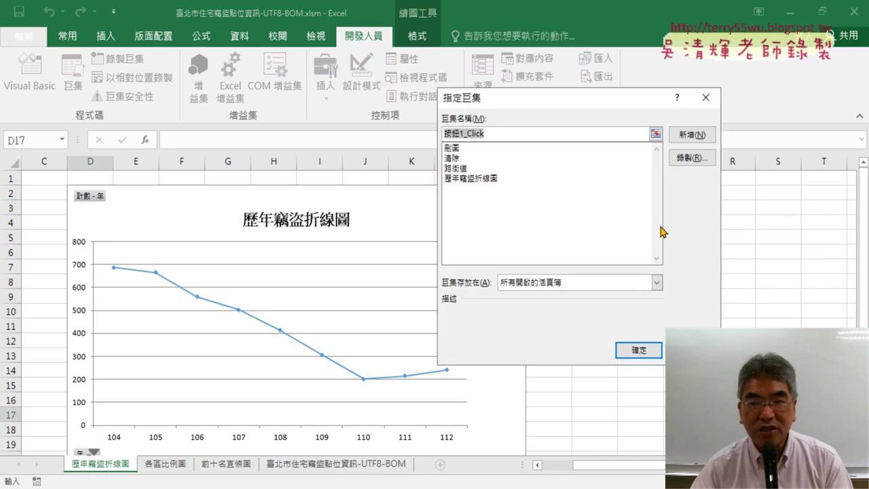
Step: Assign the 歷年竊盜折線圖 macro to the button and label it 歷年竊盜折線圖
click(486, 179)
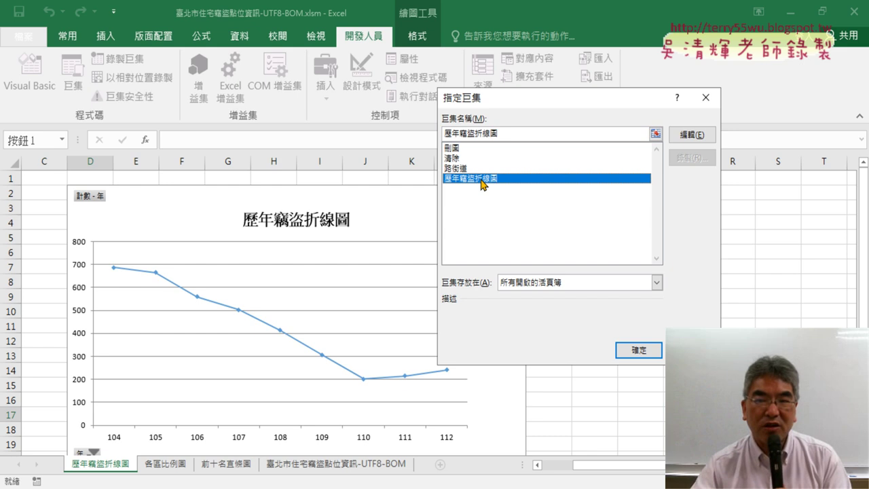
drag(508, 134, 444, 134)
right_click(473, 131)
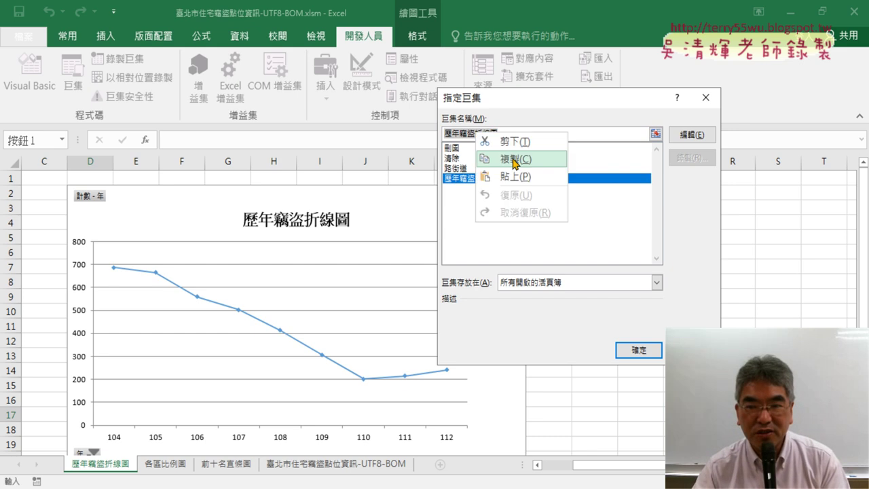
click(515, 164)
click(648, 350)
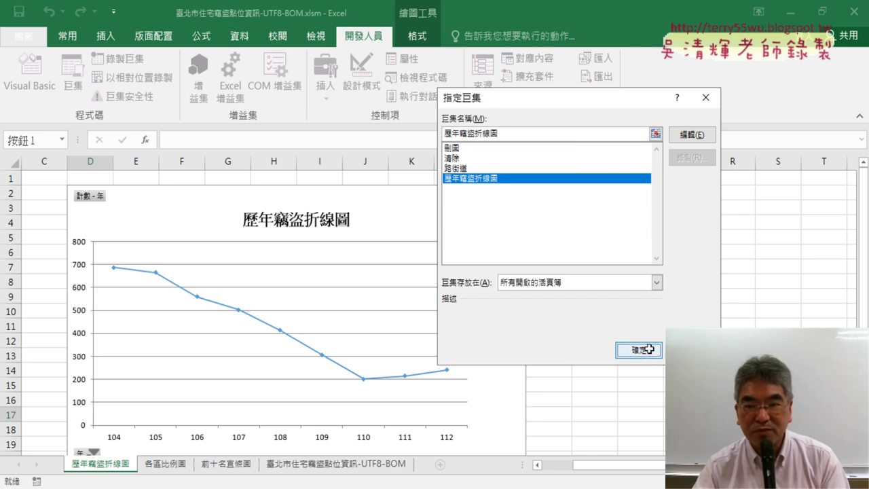
click(609, 214)
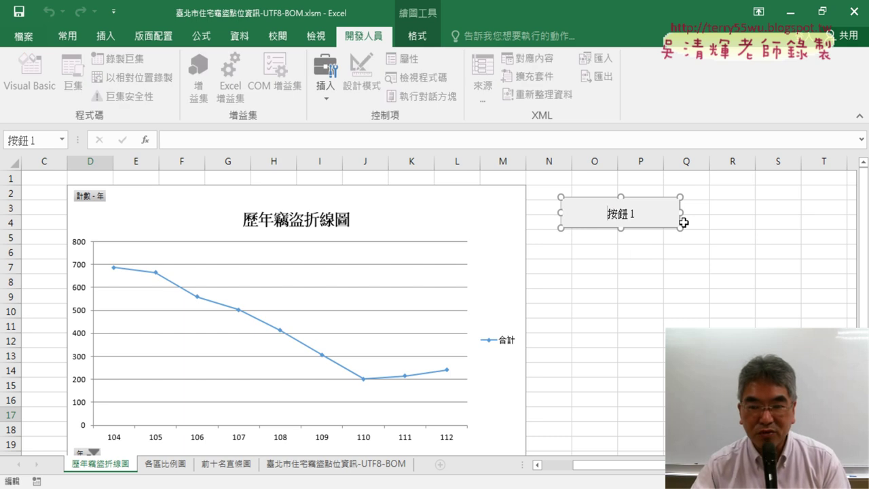
key(Delete)
key(Delete)
key(Delete)
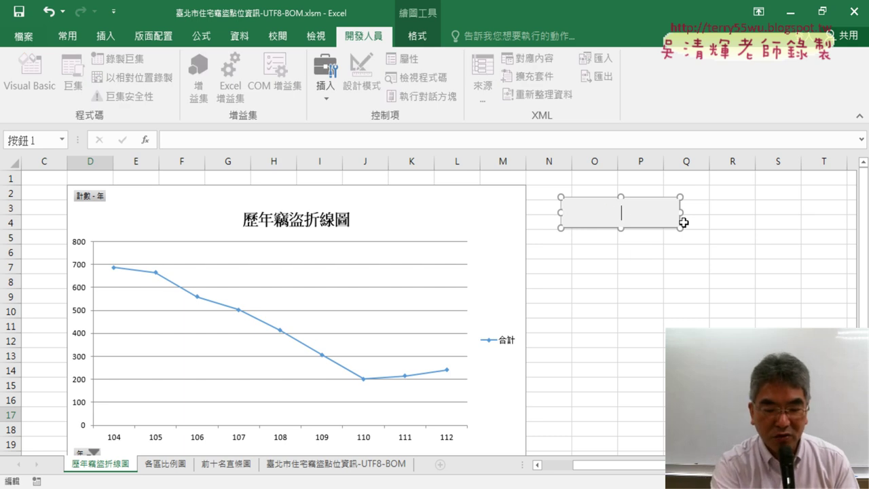
text(歷年竊盜折線圖)
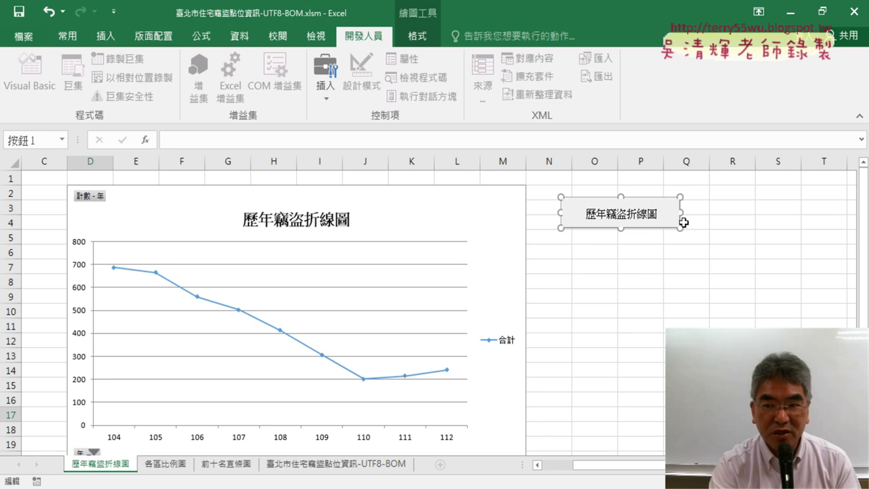
click(723, 273)
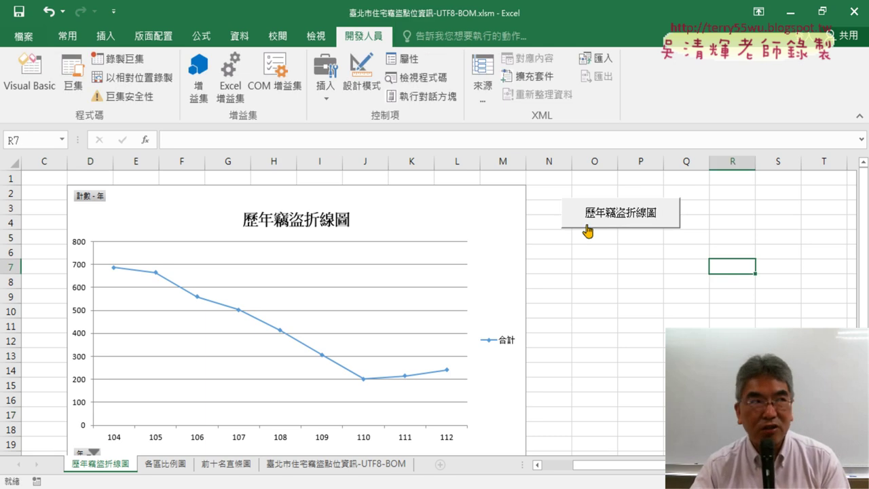
Step: Copy the 歷年竊盜折線圖 button and paste a duplicate at cell N5
right_click(599, 226)
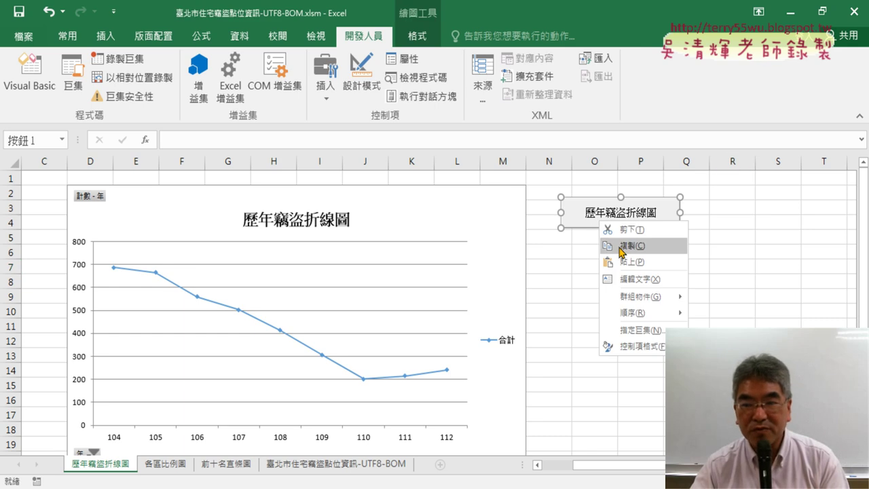
click(620, 247)
click(562, 237)
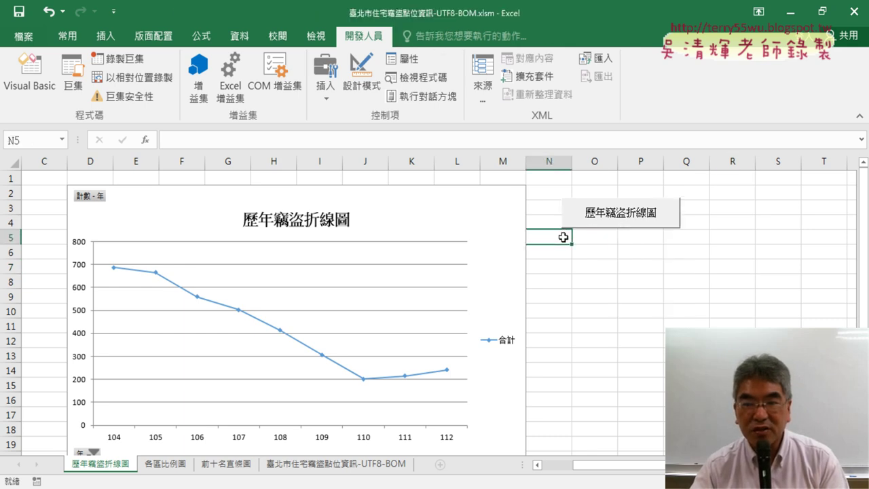
key(ctrl+v)
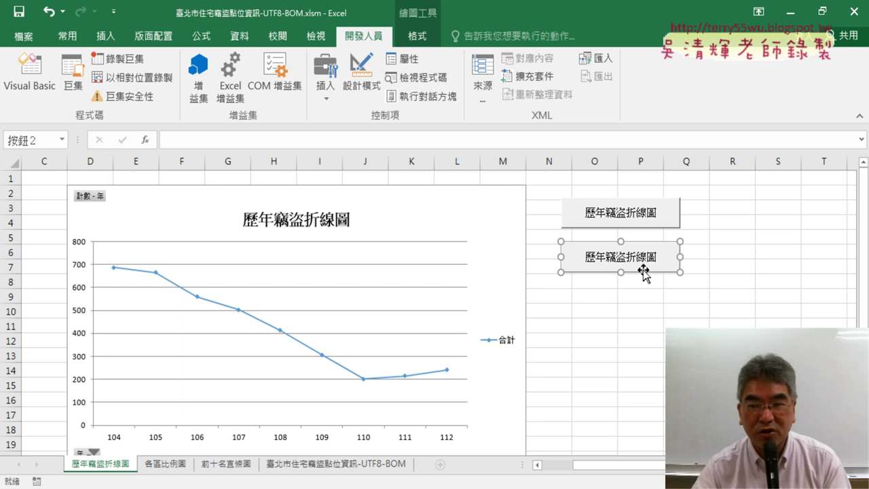
Step: Assign the 刪圖 macro to the copied button and relabel it 刪圖
right_click(639, 245)
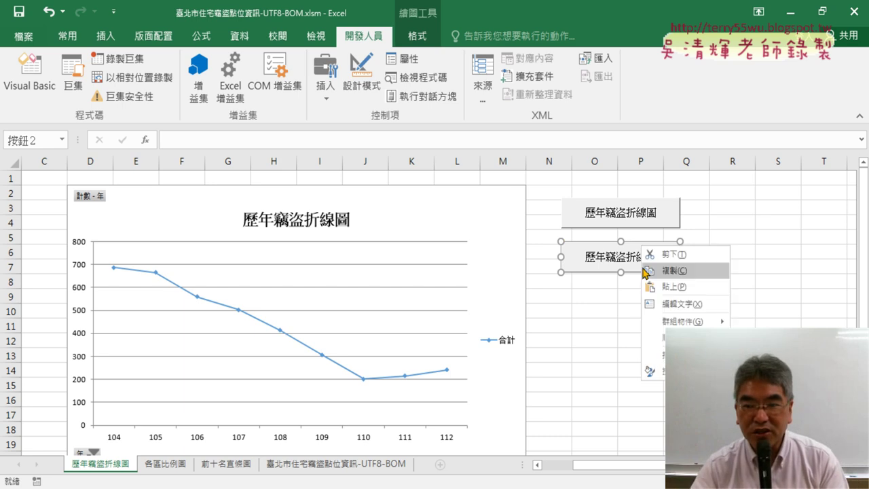
click(664, 360)
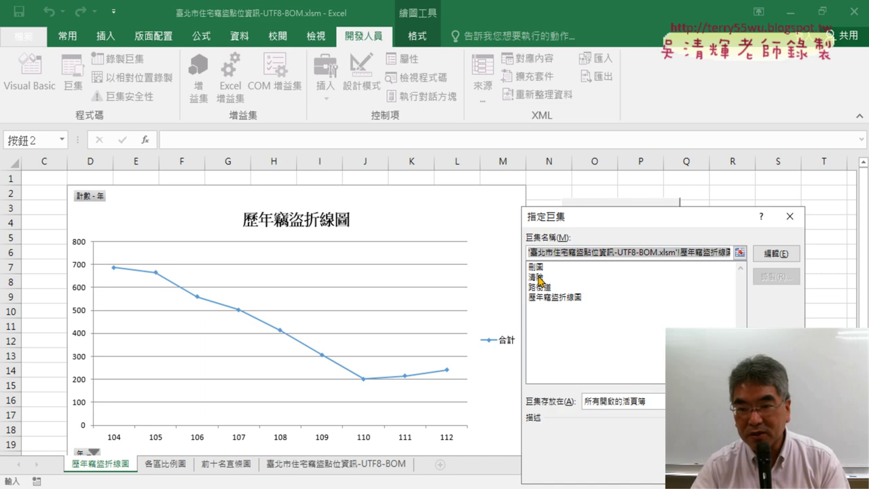
click(538, 268)
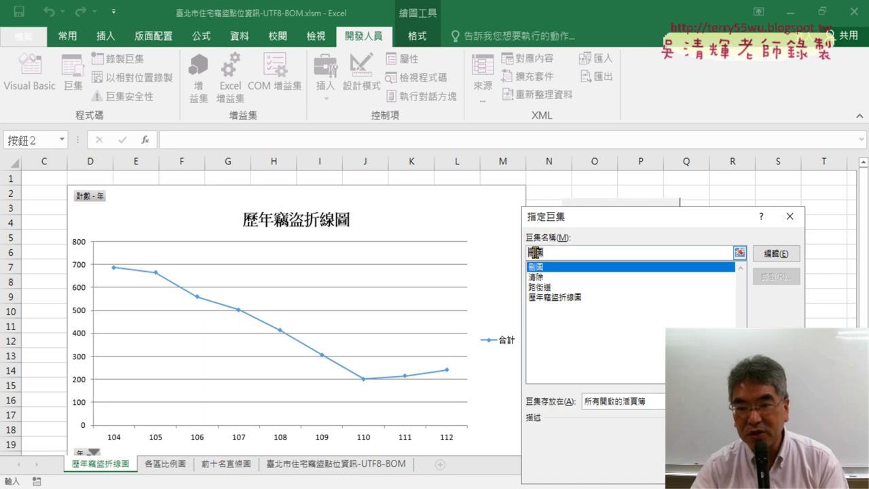
right_click(536, 254)
click(574, 284)
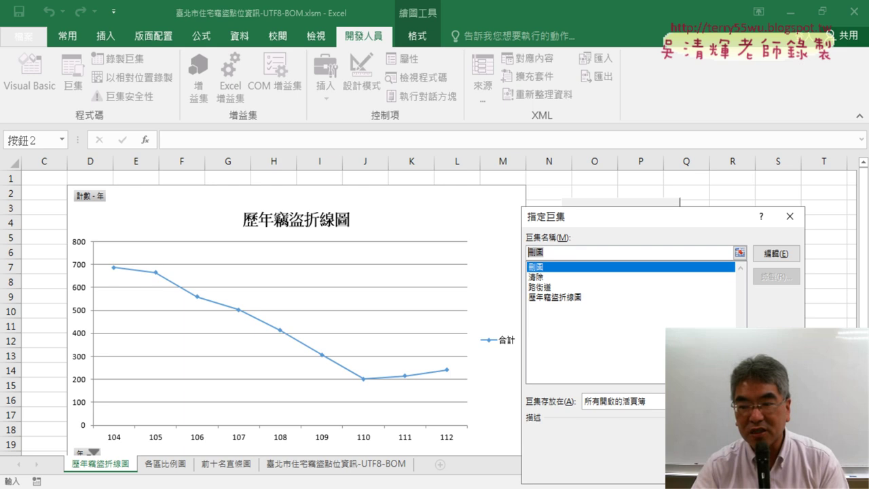
key(Return)
click(588, 257)
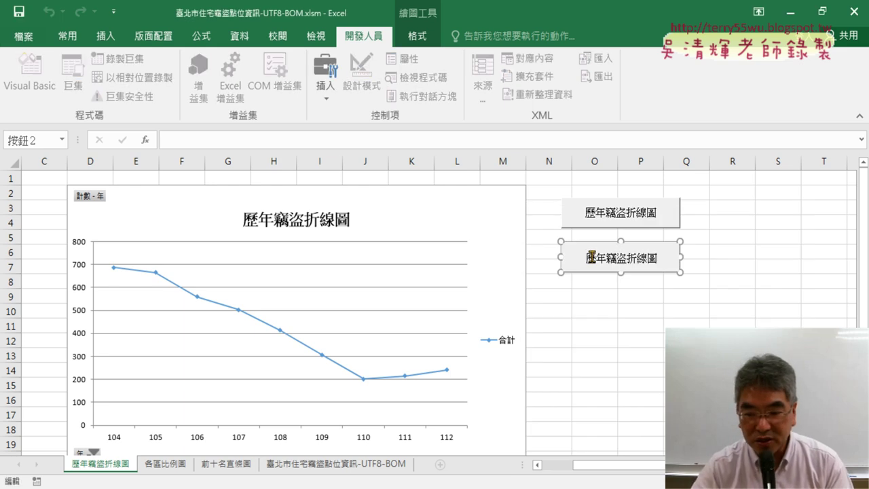
key(Delete)
key(Delete)
key(Delete)
key(Delete)
key(Delete)
key(Delete)
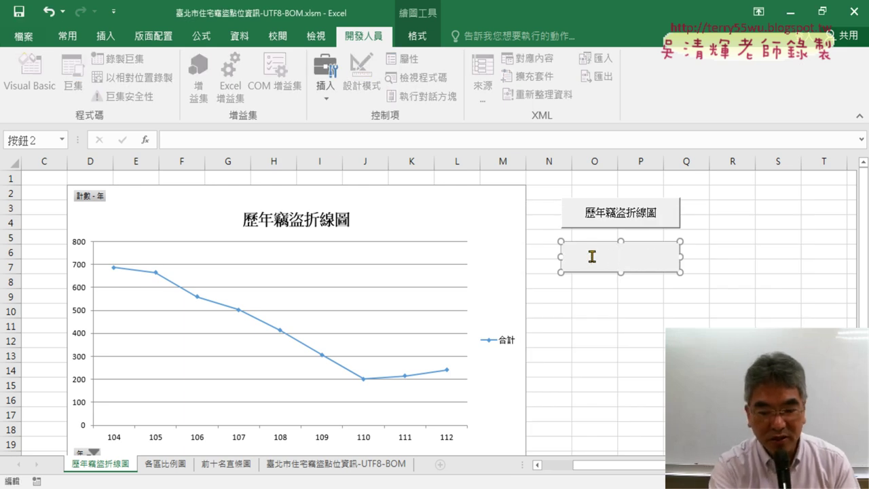
text(刪圖)
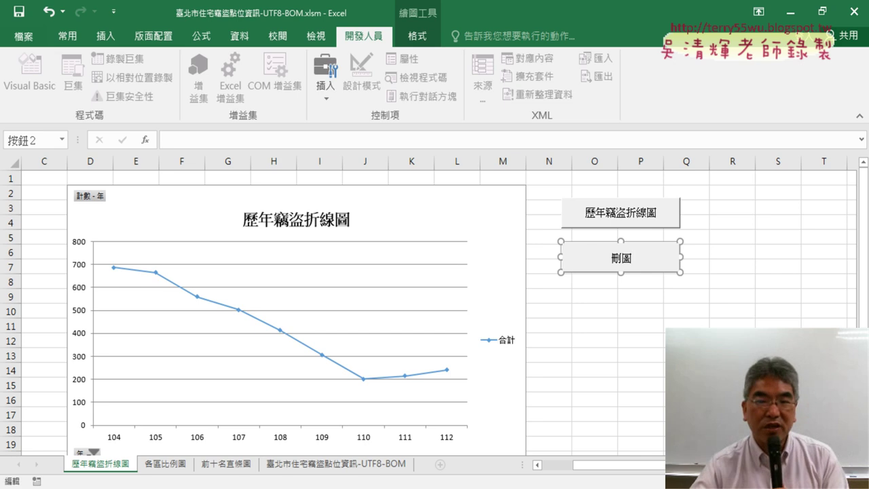
click(682, 355)
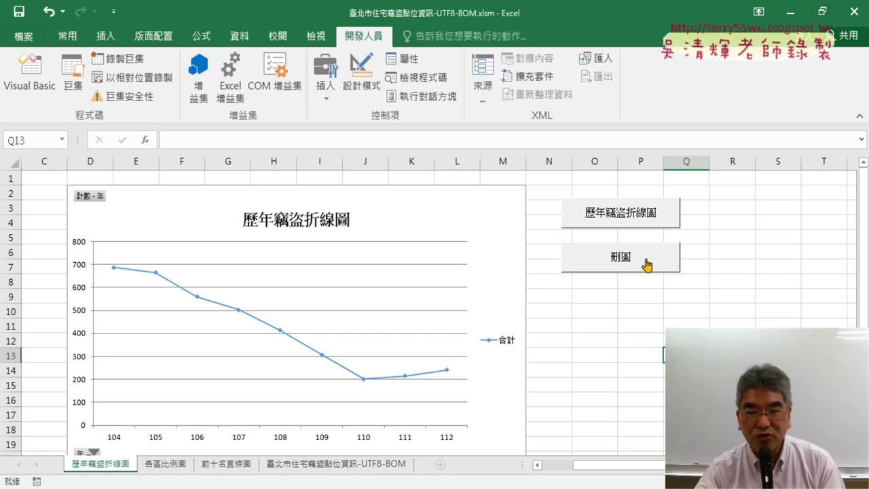
Step: Alternate the 刪圖 and 歷年竊盜折線圖 buttons to delete and recreate the line chart
click(646, 265)
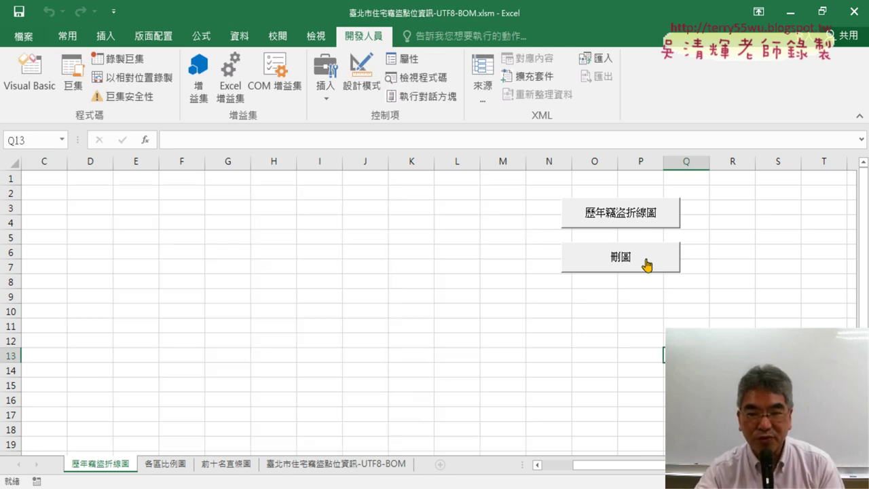
click(647, 215)
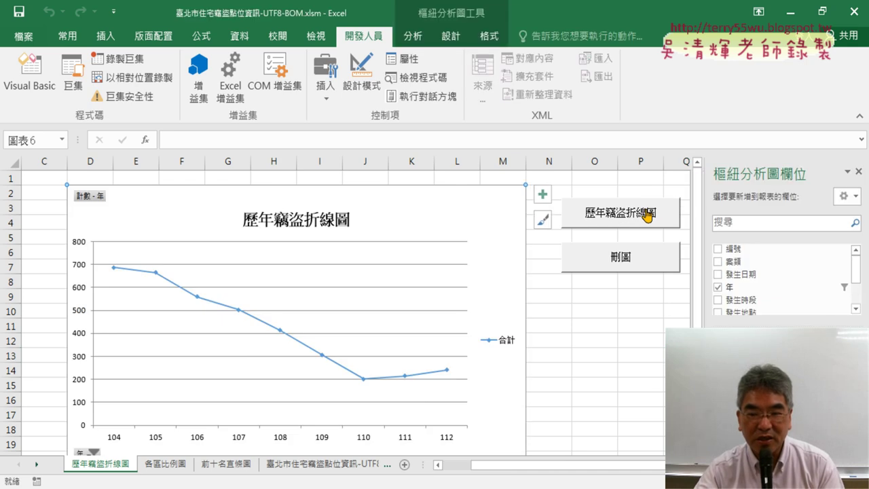
click(641, 259)
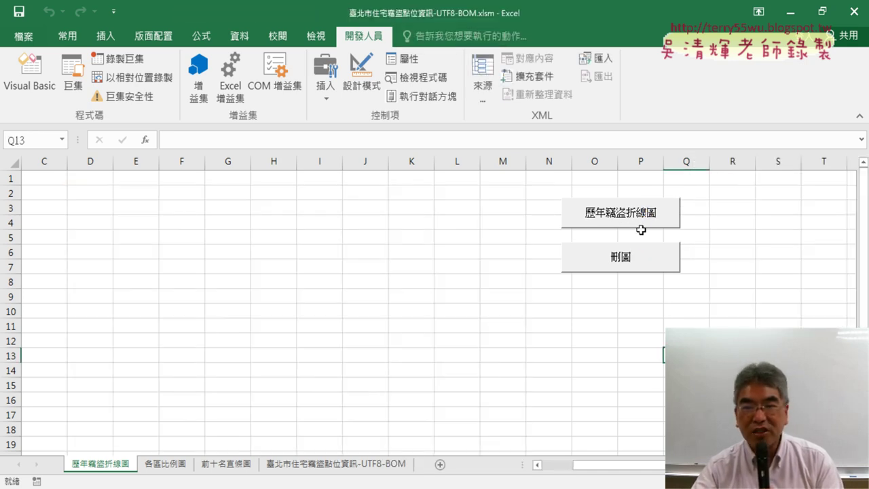
drag(634, 466, 604, 465)
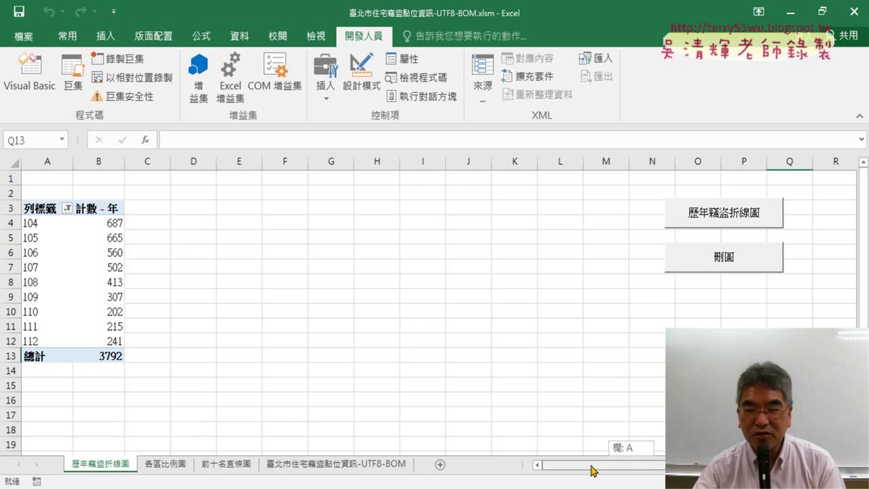
click(708, 229)
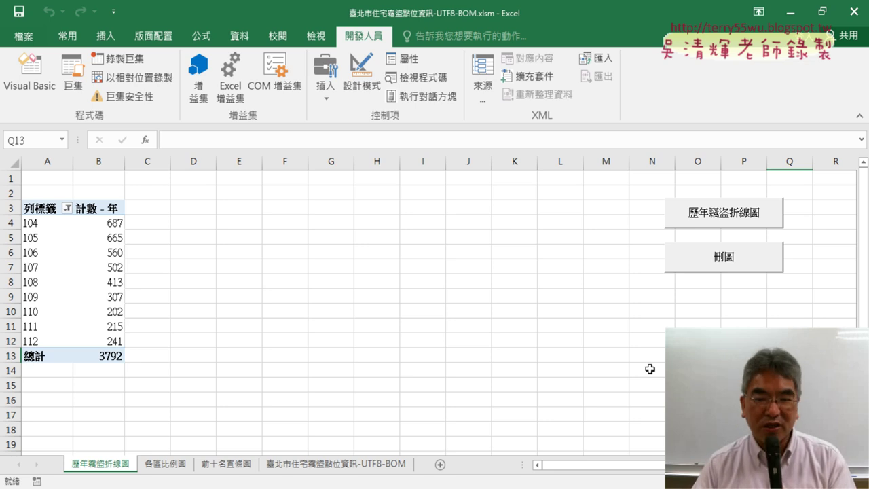
click(745, 221)
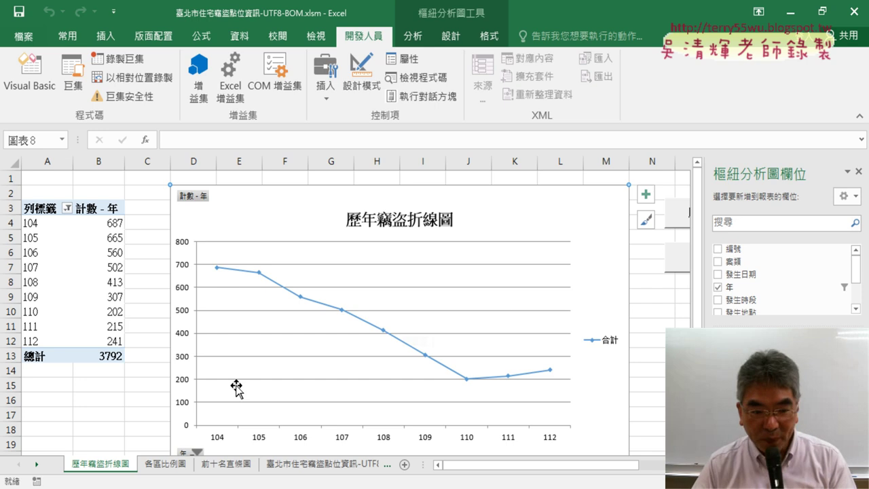
Step: Return to the Google Docs code document and scroll up to the CreateLineChartWithMarkers macro
key(alt+Tab)
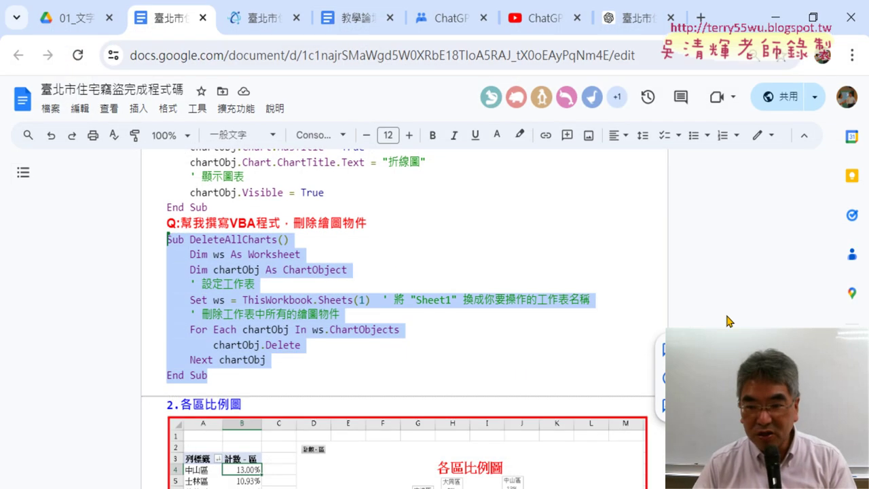
scroll(666, 298, up, 3)
scroll(665, 298, up, 3)
scroll(666, 297, up, 1)
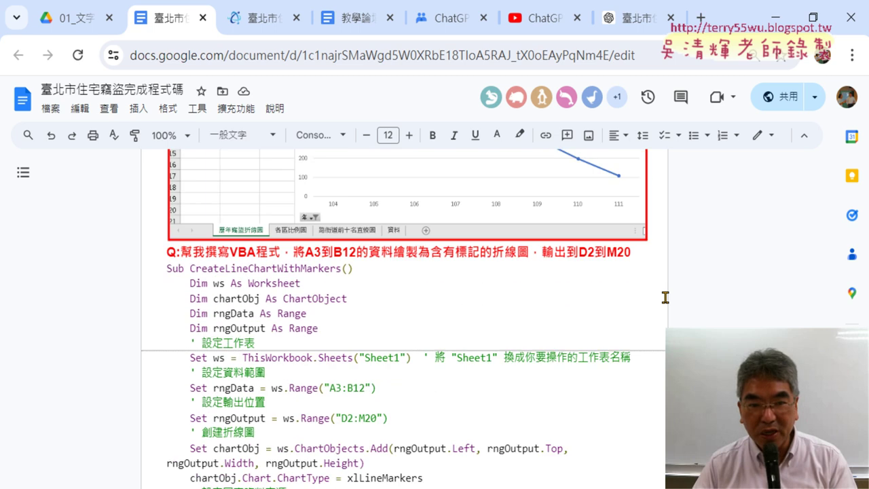
scroll(679, 302, down, 1)
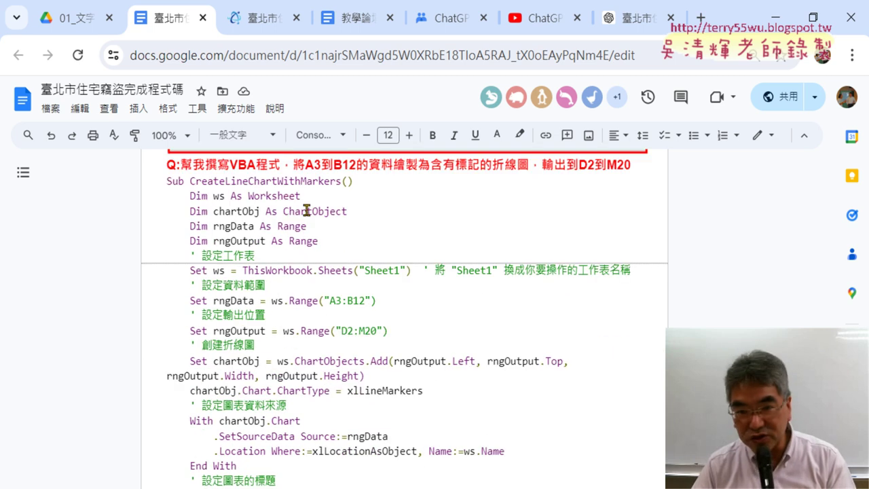
Step: Highlight the CreateLineChartWithMarkers macro name and its Sheets("Sheet1") reference in the code
drag(168, 181, 325, 390)
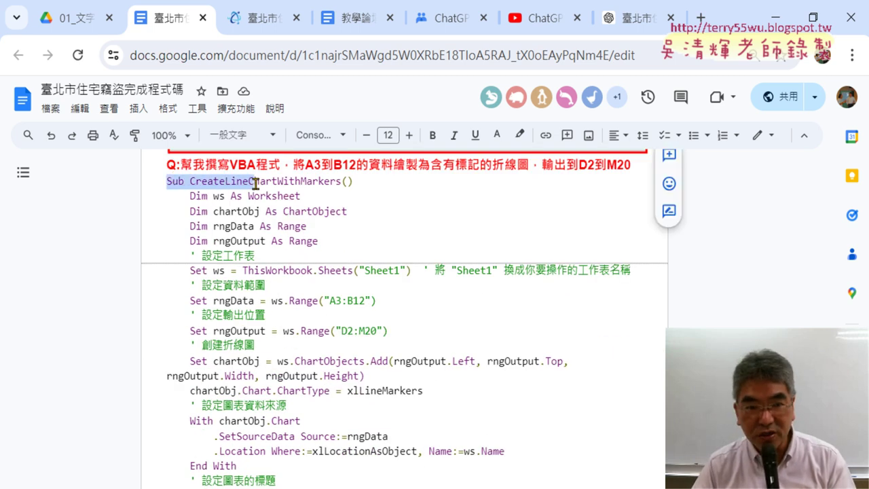
click(393, 286)
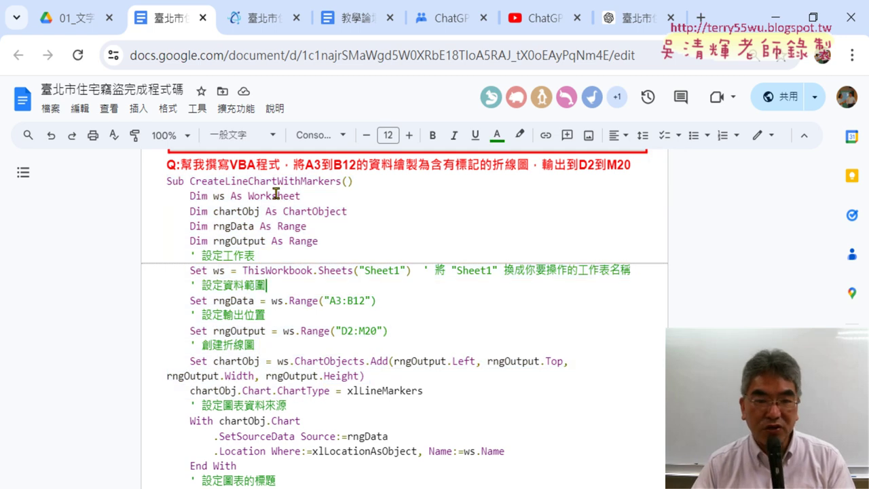
drag(189, 181, 342, 182)
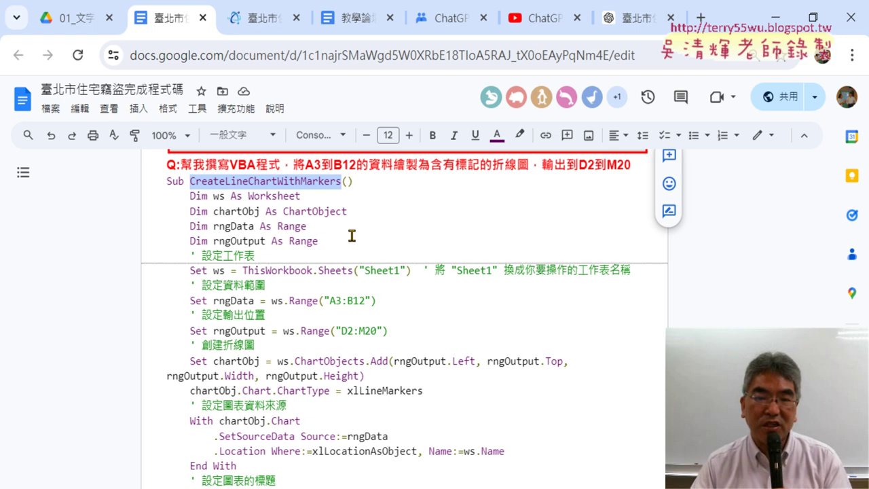
drag(365, 270, 402, 271)
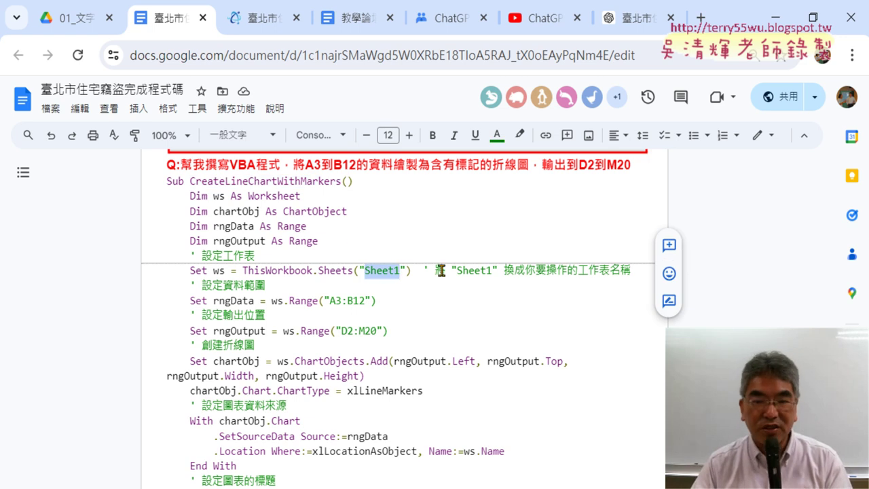